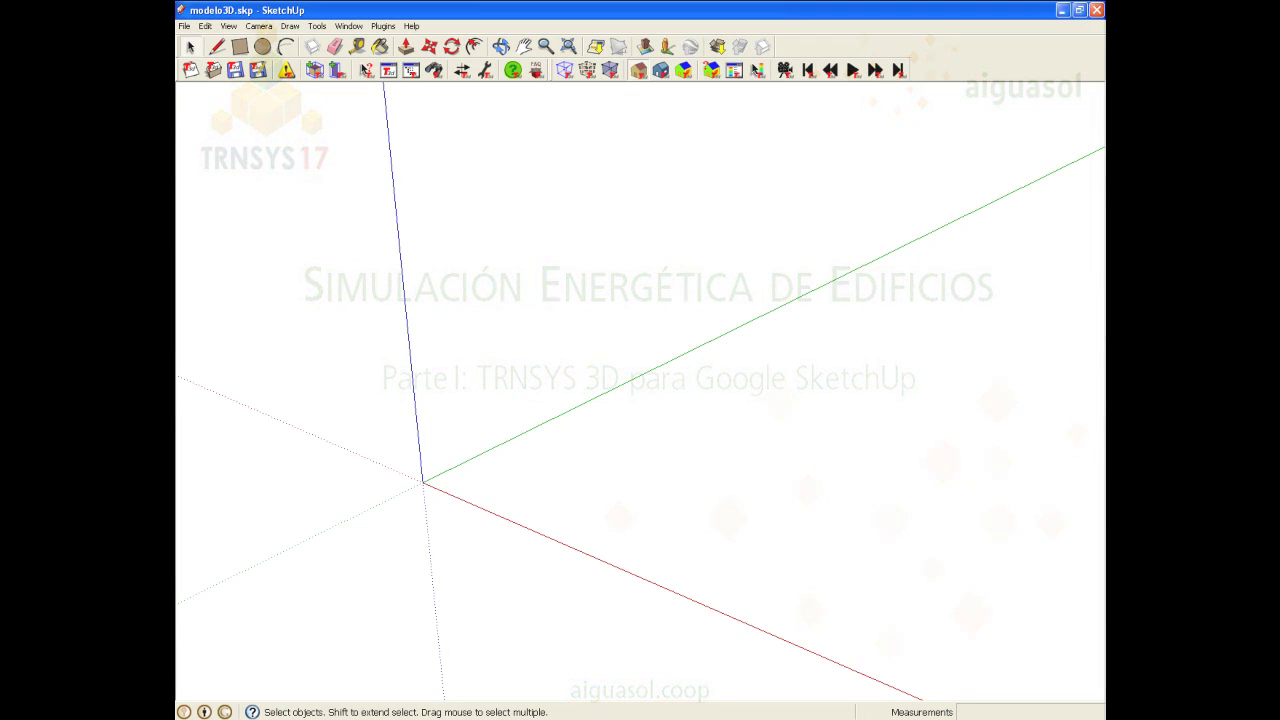
Create a new thermal zone at the origin and extrude its floor into a 3 m box
{"action": "left_click", "coordinate": [314, 70]}
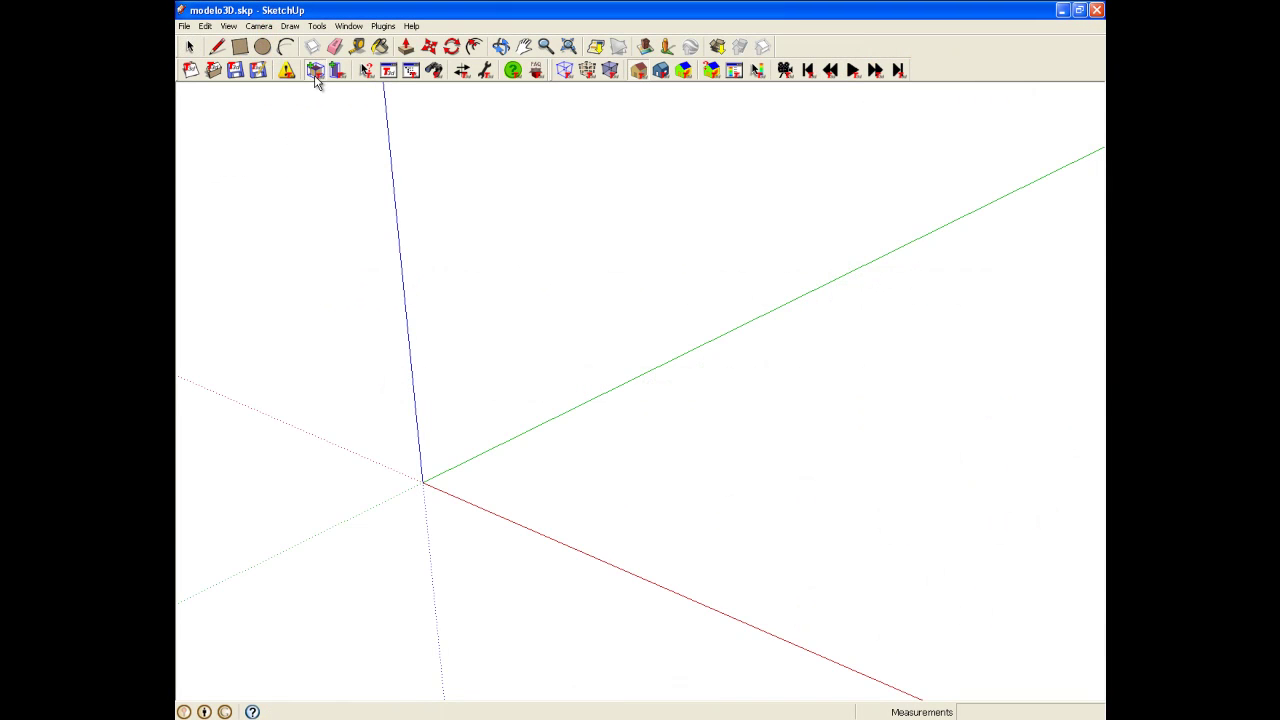
{"action": "left_click", "coordinate": [405, 483]}
{"action": "key", "text": "l"}
{"action": "left_click", "coordinate": [422, 481]}
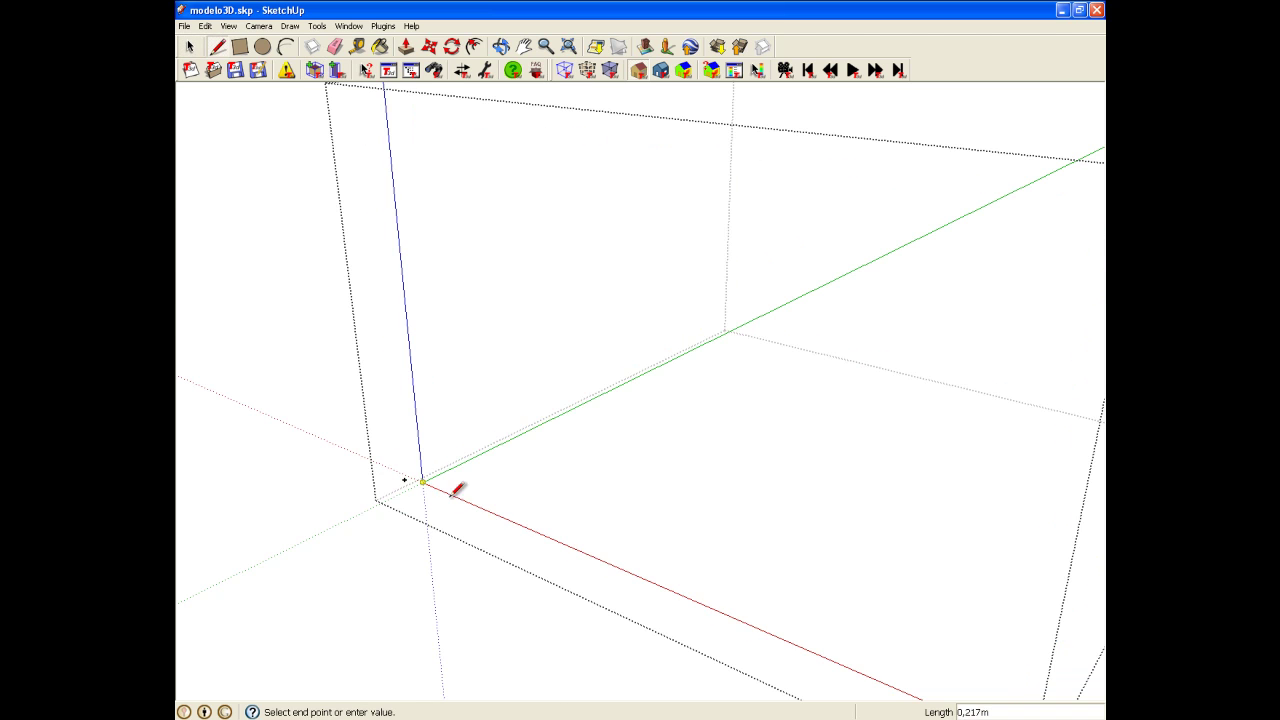
{"action": "scroll", "coordinate": [534, 500], "scroll_direction": "down", "scroll_amount": 3}
{"action": "left_click", "coordinate": [762, 590]}
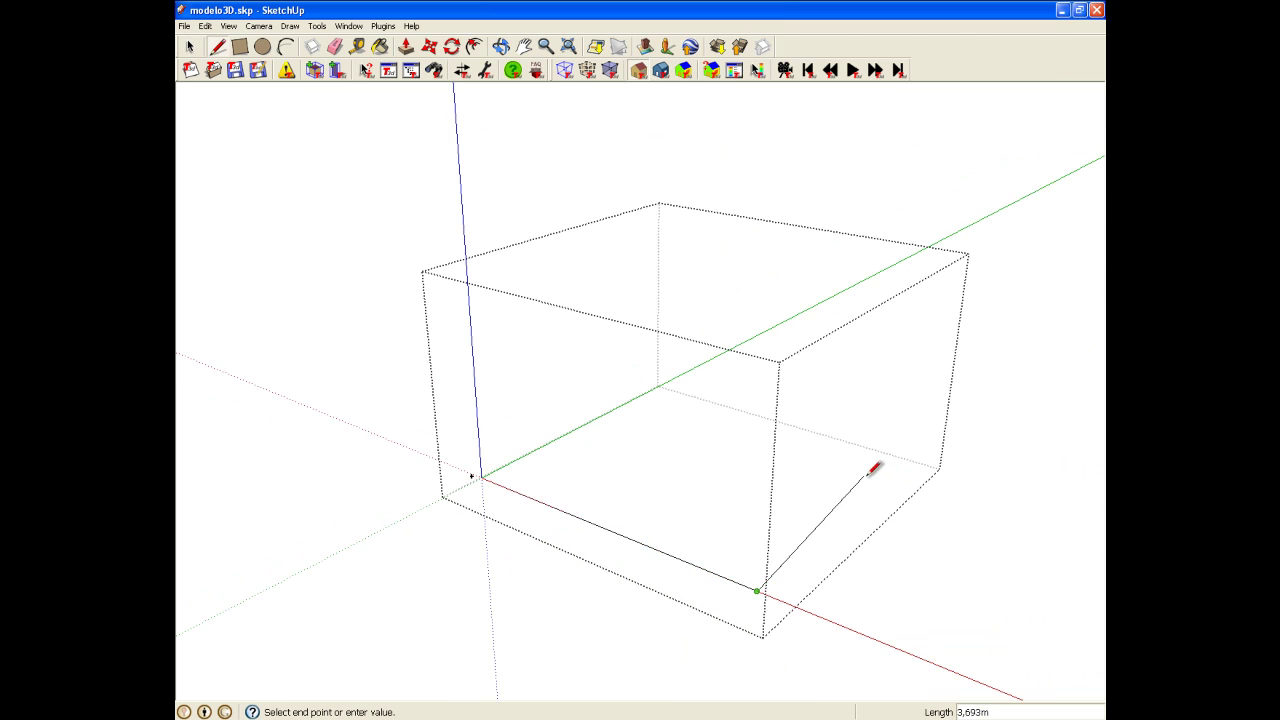
{"action": "left_click", "coordinate": [914, 451]}
{"action": "left_click", "coordinate": [666, 376]}
{"action": "left_click", "coordinate": [480, 478]}
{"action": "key", "text": "p"}
{"action": "left_click_drag", "start_coordinate": [594, 474], "coordinate": [604, 422]}
{"action": "type", "text": "3"}
{"action": "key", "text": "Return"}
Draw a 3 m wide, 1.5 m tall glazed window on the front wall, then finish the zone
{"action": "key", "text": "t"}
{"action": "left_click", "coordinate": [497, 434]}
{"action": "left_click", "coordinate": [523, 480]}
{"action": "left_click", "coordinate": [524, 482]}
{"action": "left_click", "coordinate": [527, 437]}
{"action": "key", "text": "l"}
{"action": "left_click", "coordinate": [525, 437]}
{"action": "type", "text": "3"}
{"action": "key", "text": "Return"}
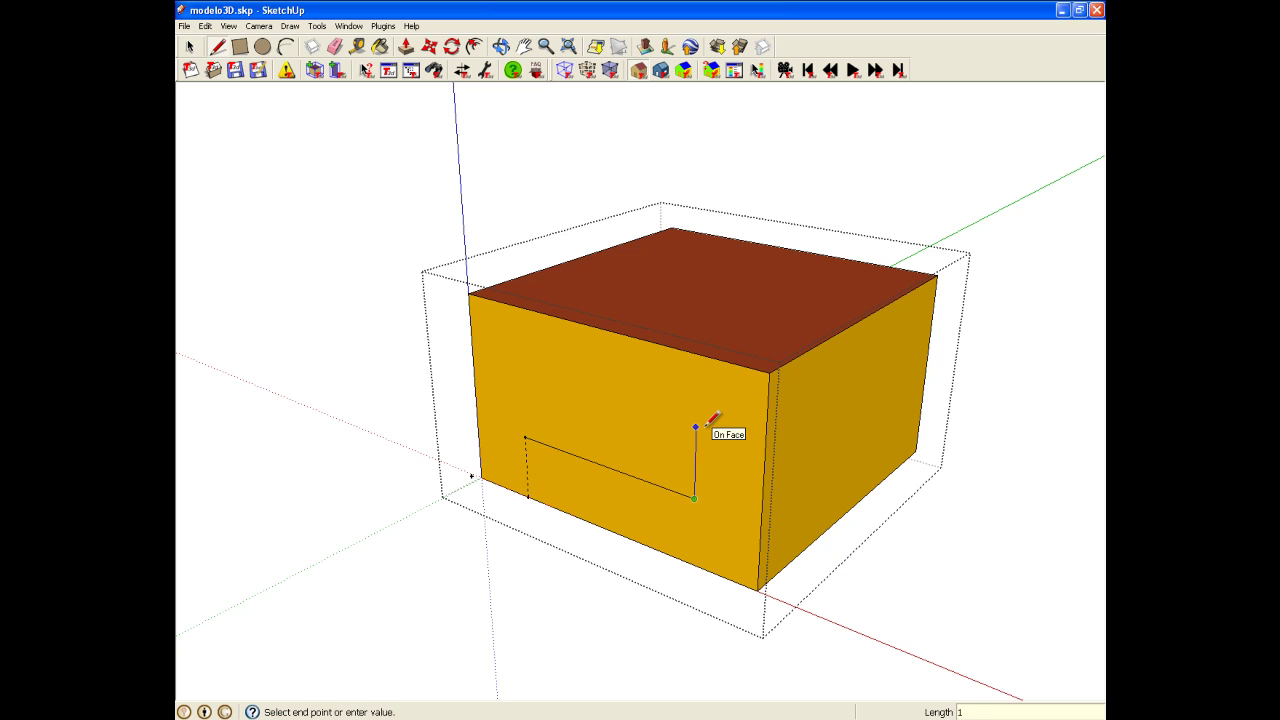
{"action": "key", "text": "Return"}
{"action": "left_click", "coordinate": [520, 342]}
{"action": "left_click", "coordinate": [525, 437]}
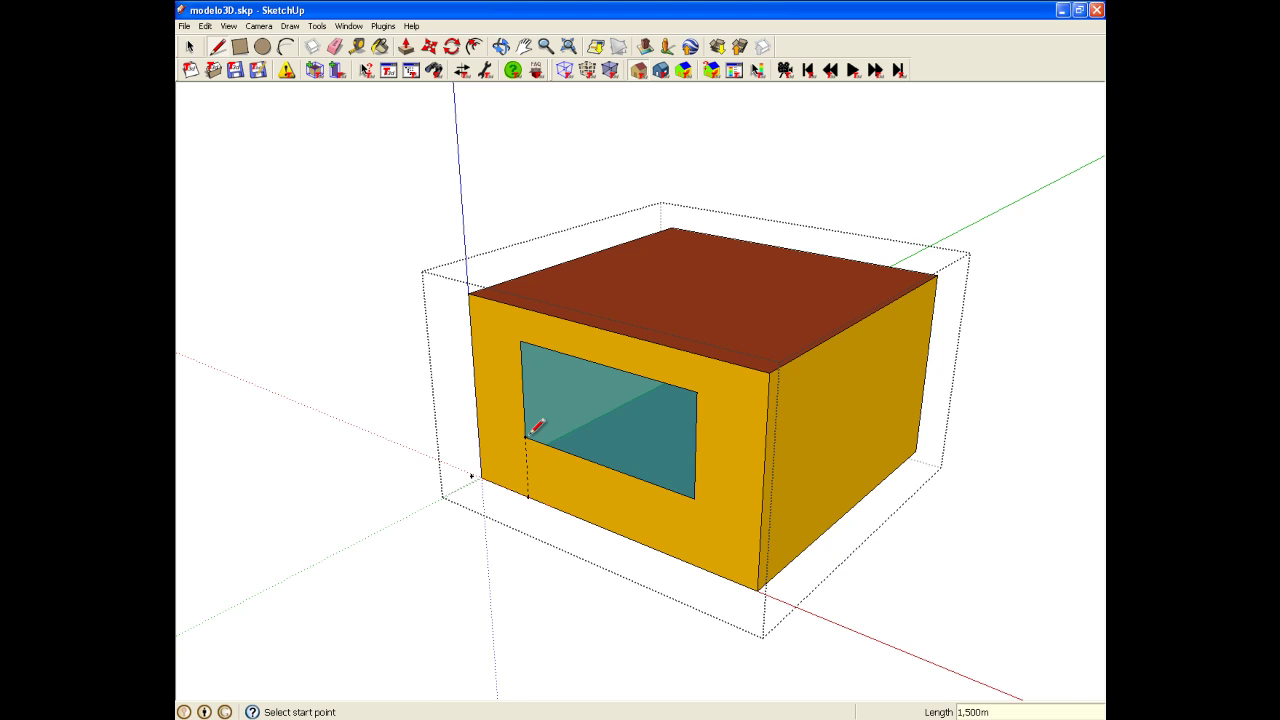
{"action": "scroll", "coordinate": [527, 437], "scroll_direction": "down", "scroll_amount": 3}
{"action": "left_click", "coordinate": [190, 47]}
Create a second thermal zone and draw its floor face at the box corner
{"action": "left_click", "coordinate": [316, 72]}
{"action": "left_click", "coordinate": [695, 548]}
{"action": "key", "text": "l"}
{"action": "left_click", "coordinate": [695, 548]}
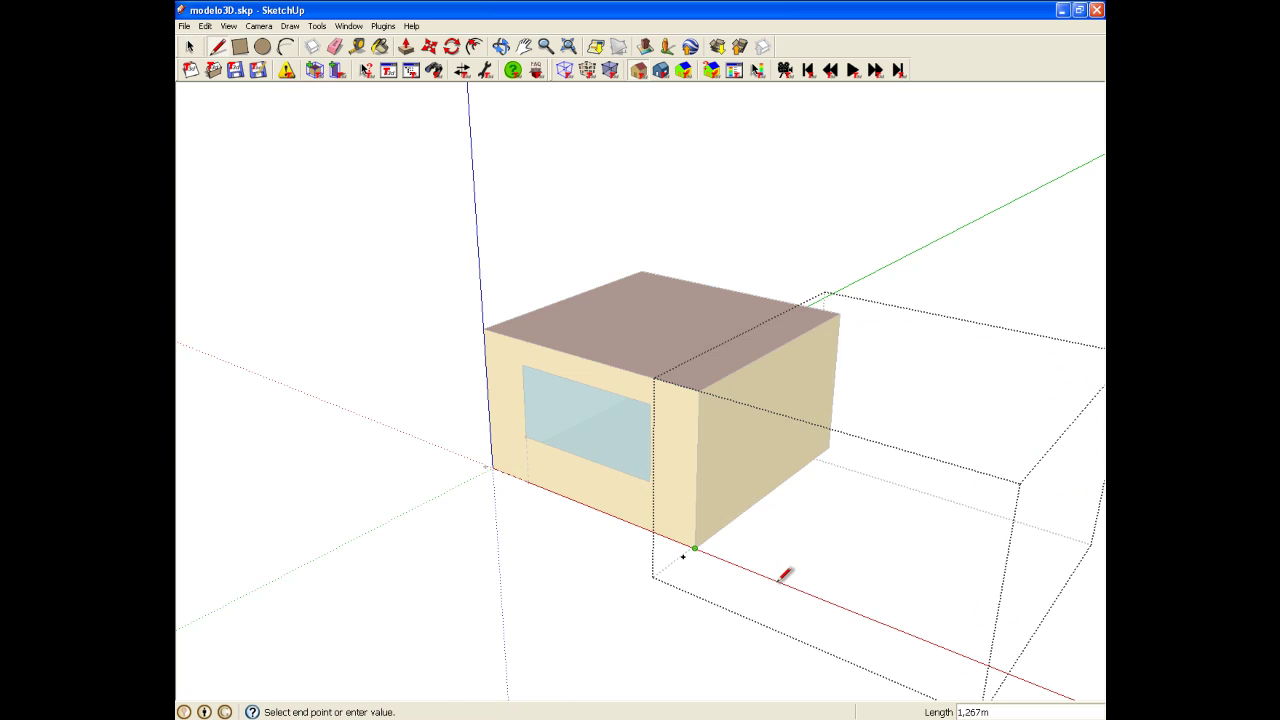
{"action": "scroll", "coordinate": [780, 578], "scroll_direction": "down", "scroll_amount": 1}
{"action": "left_click", "coordinate": [822, 468]}
{"action": "left_click", "coordinate": [710, 552]}
{"action": "key", "text": "p"}
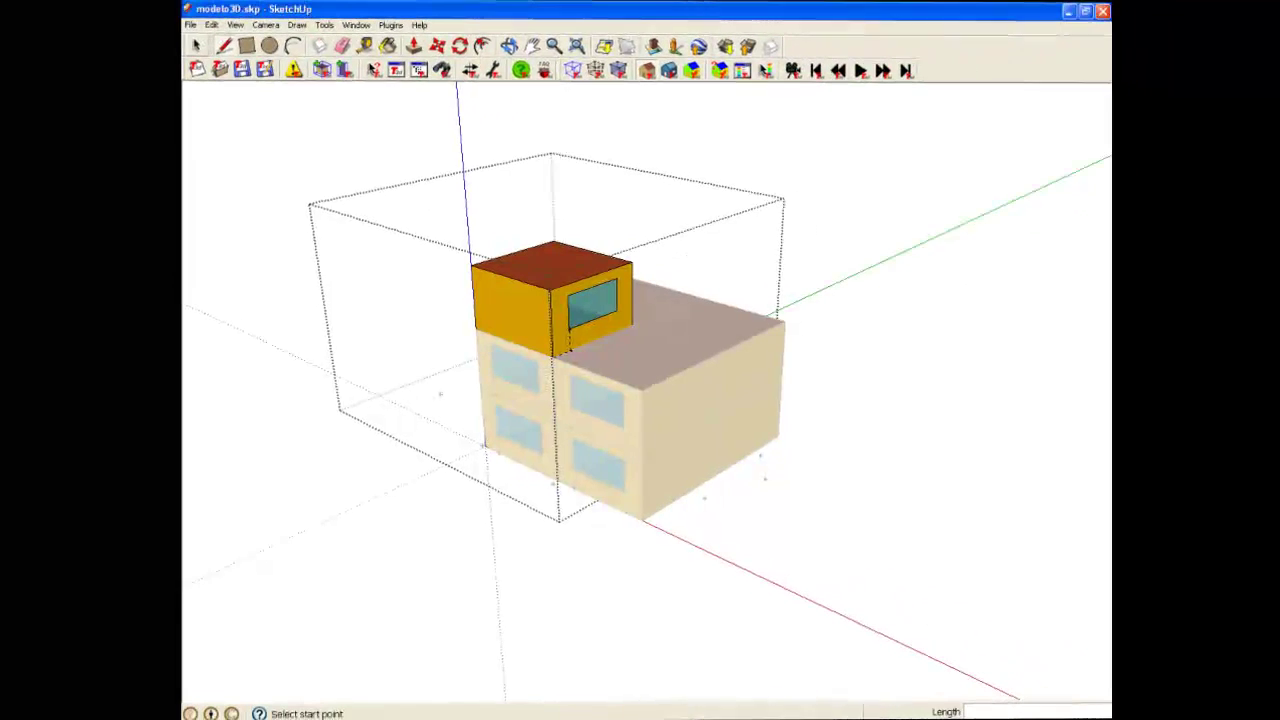
Create a shading group and pull a band on the front wall out into an overhang
{"action": "left_click", "coordinate": [337, 70]}
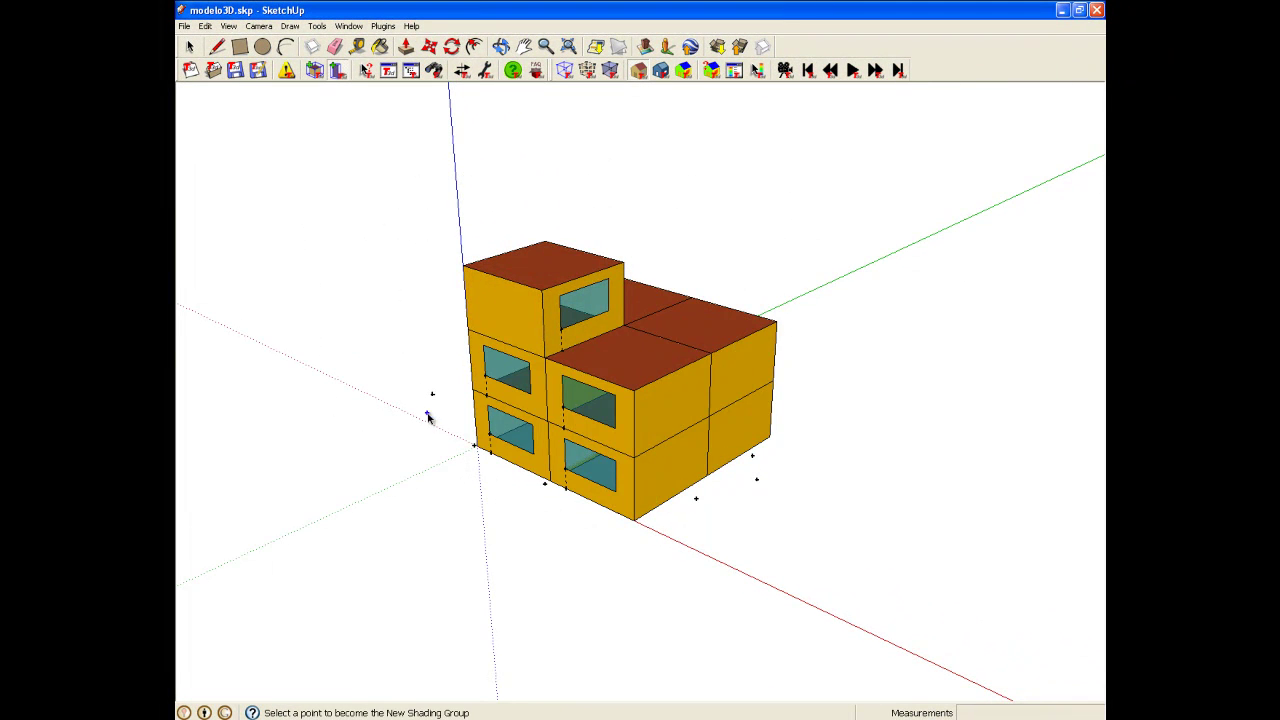
{"action": "left_click", "coordinate": [216, 46]}
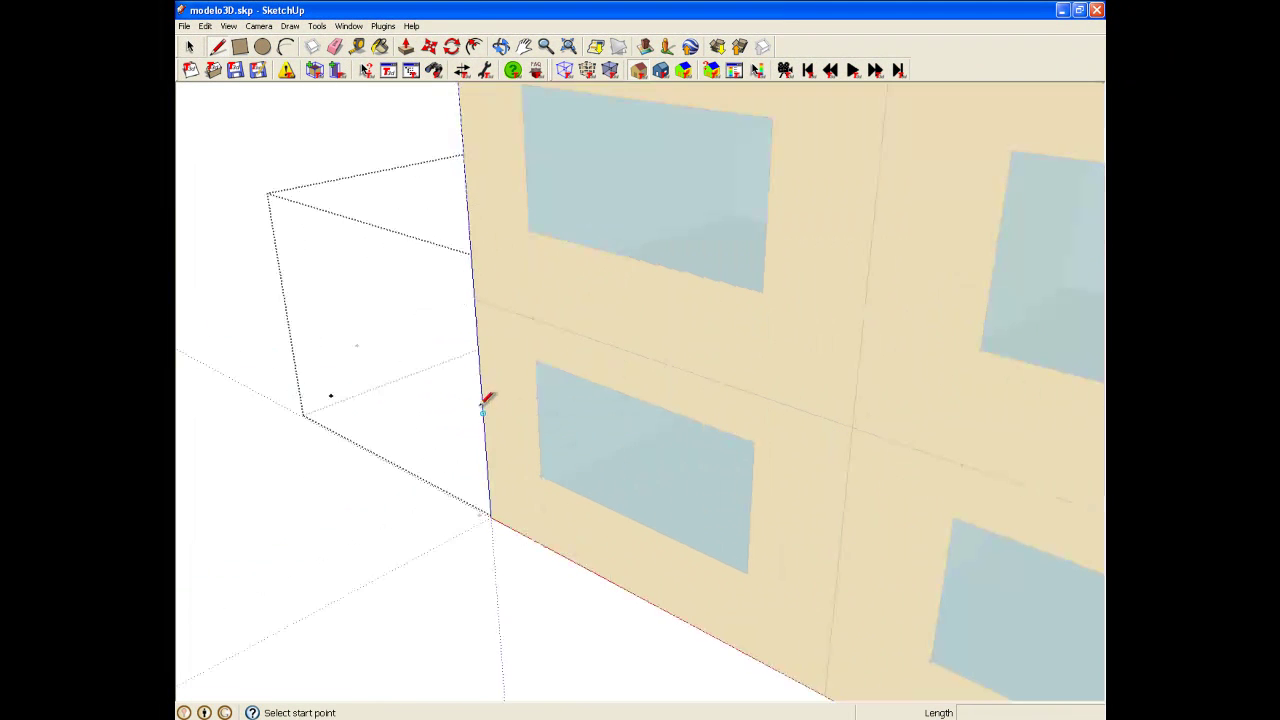
{"action": "left_click", "coordinate": [474, 299]}
{"action": "left_click", "coordinate": [849, 423]}
{"action": "left_click", "coordinate": [847, 477]}
{"action": "left_click", "coordinate": [478, 338]}
{"action": "key", "text": "p"}
{"action": "left_click_drag", "start_coordinate": [534, 349], "coordinate": [448, 390]}
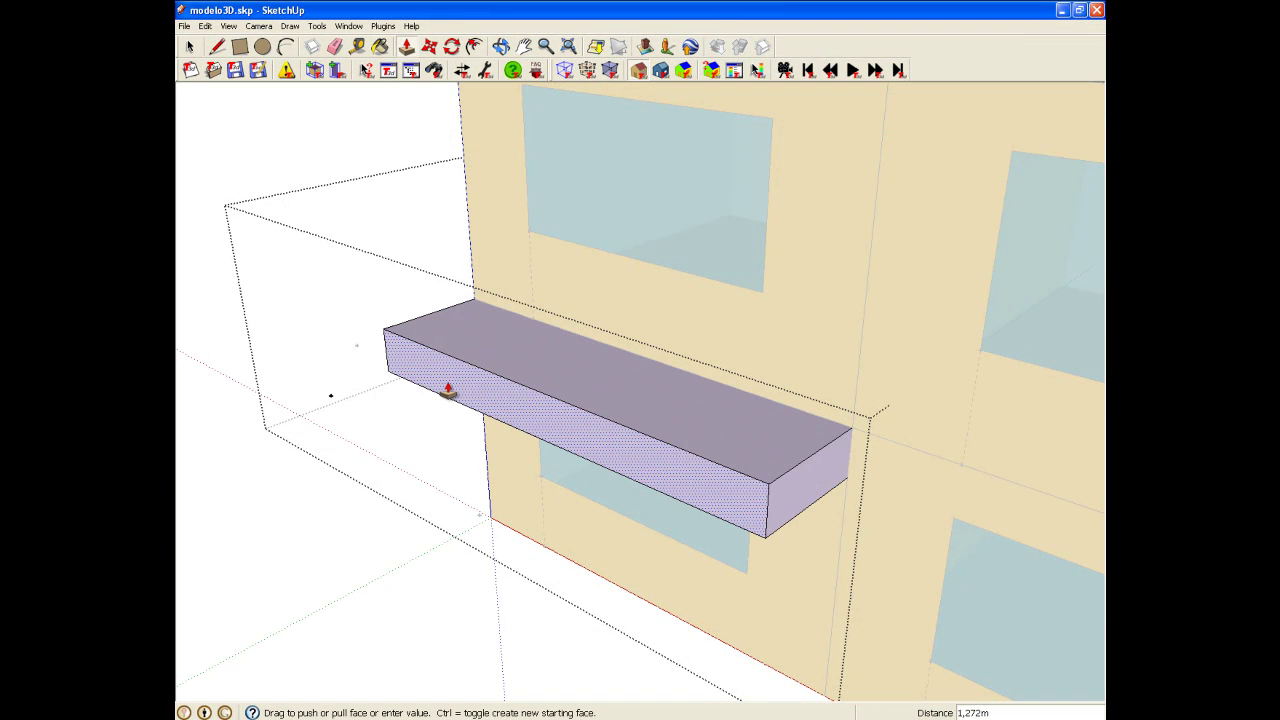
{"action": "left_click", "coordinate": [448, 390]}
{"action": "scroll", "coordinate": [697, 371], "scroll_direction": "down", "scroll_amount": 5}
{"action": "key", "text": "space"}
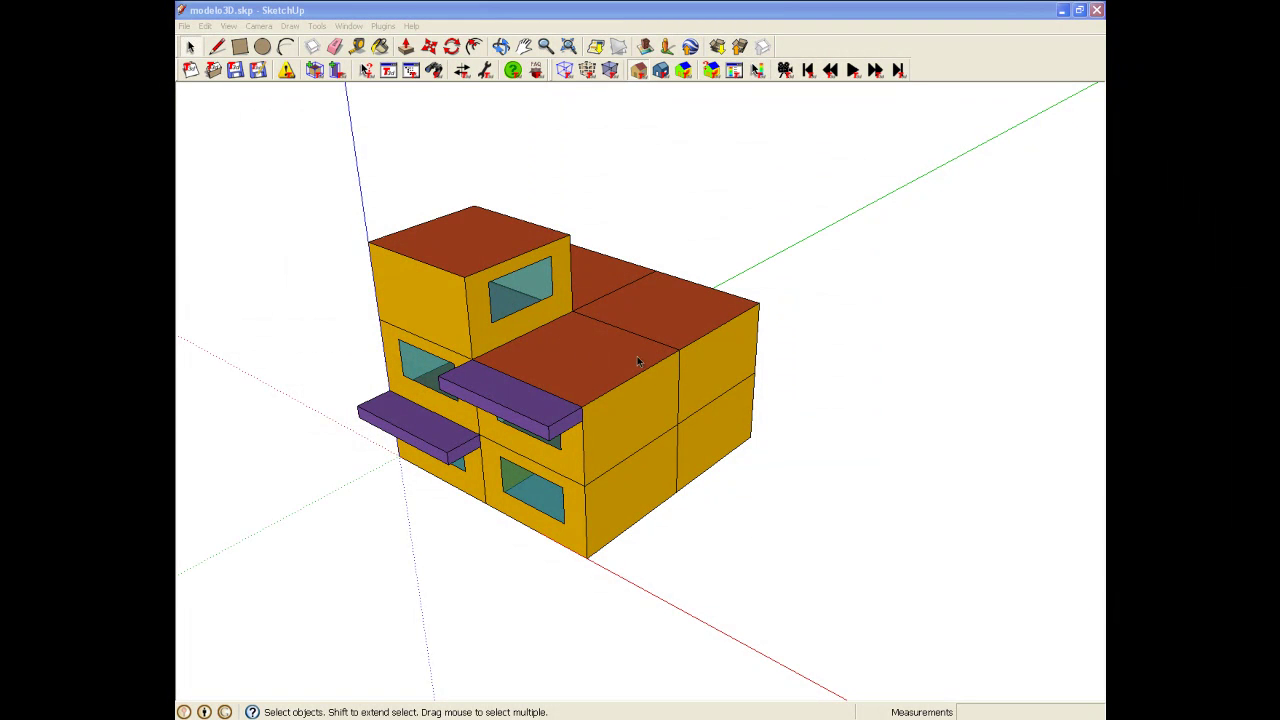
Rename the top zone from 141282 to a name beginning with 'P' in Object Info
{"action": "double_click", "coordinate": [436, 280]}
{"action": "right_click", "coordinate": [462, 166]}
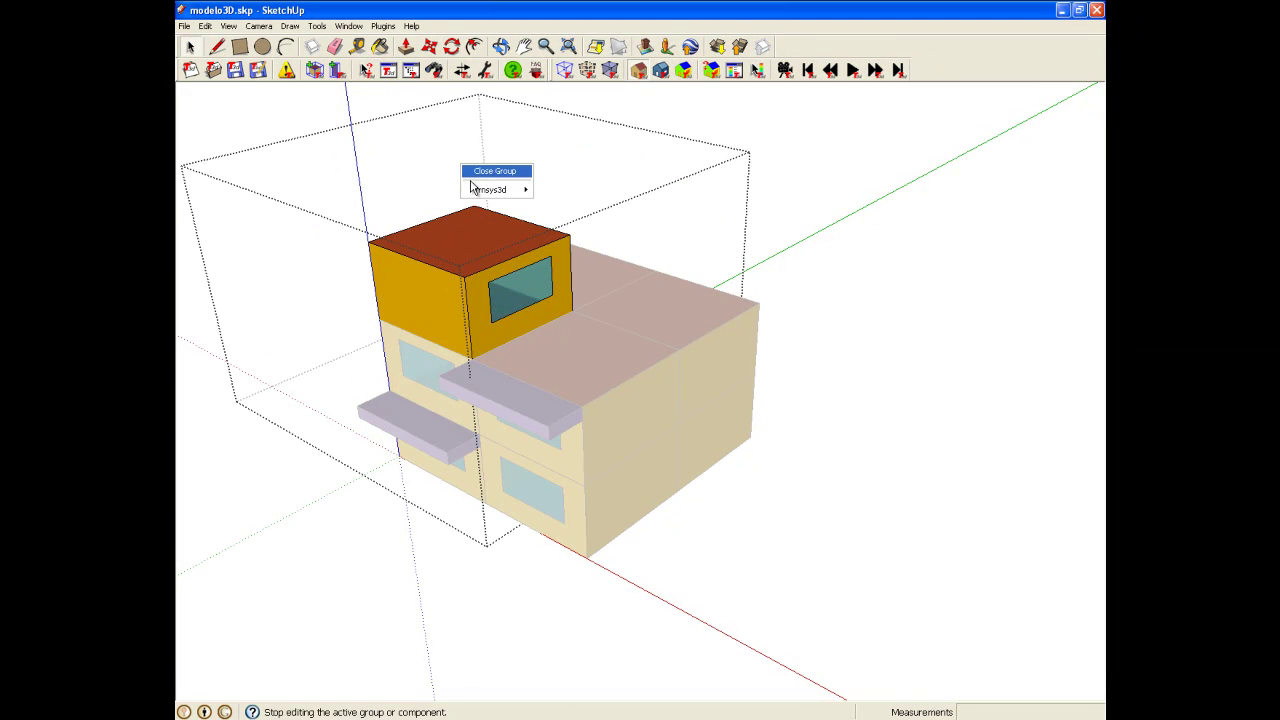
{"action": "left_click", "coordinate": [563, 190]}
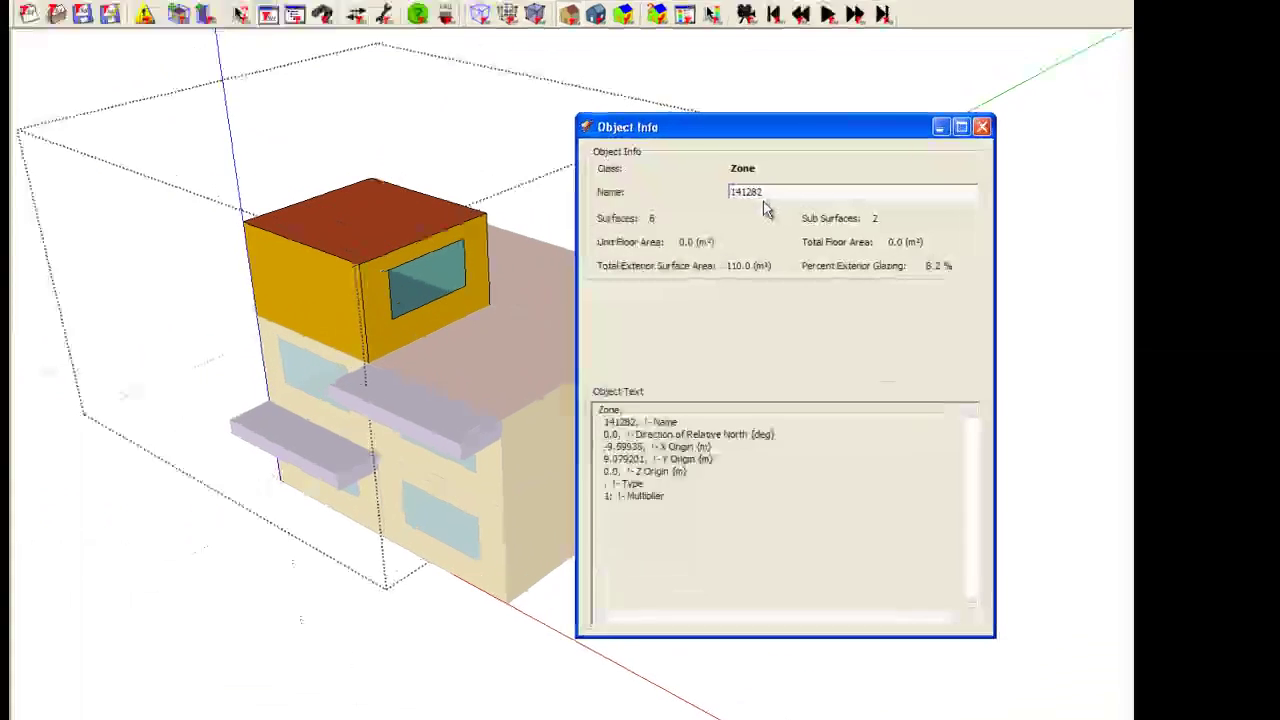
{"action": "type", "text": "P"}
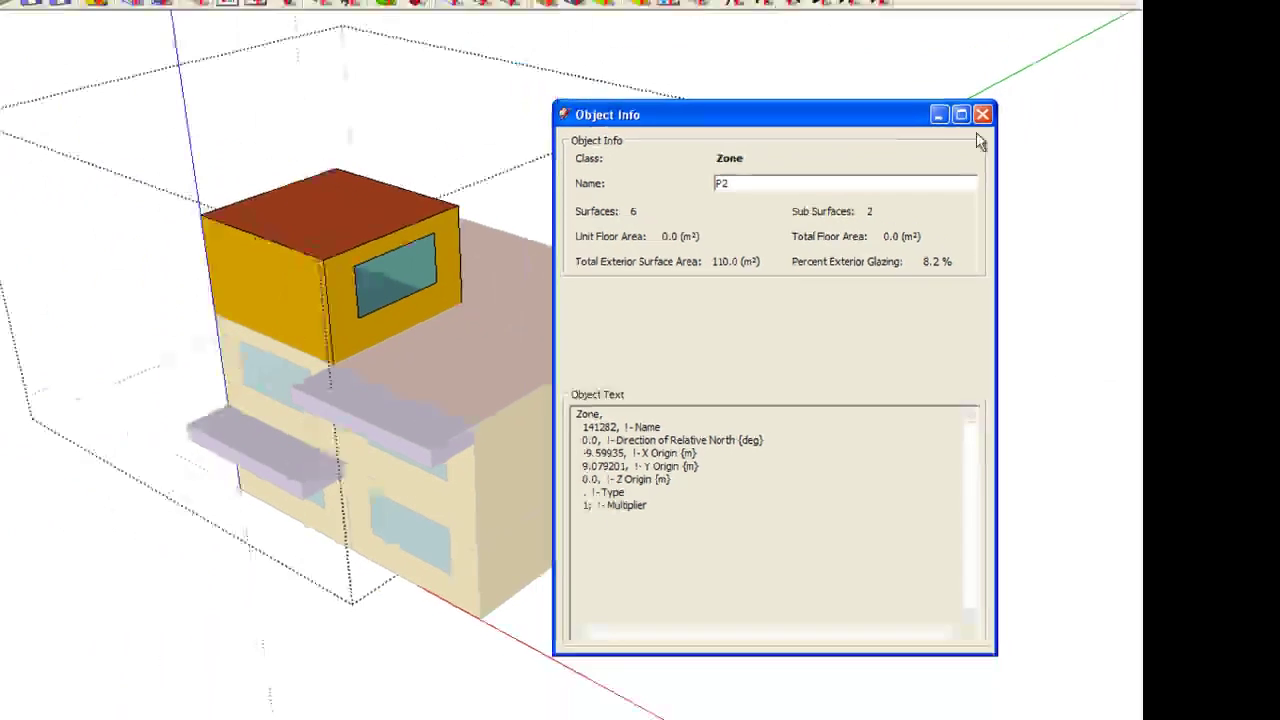
{"action": "left_click", "coordinate": [980, 136]}
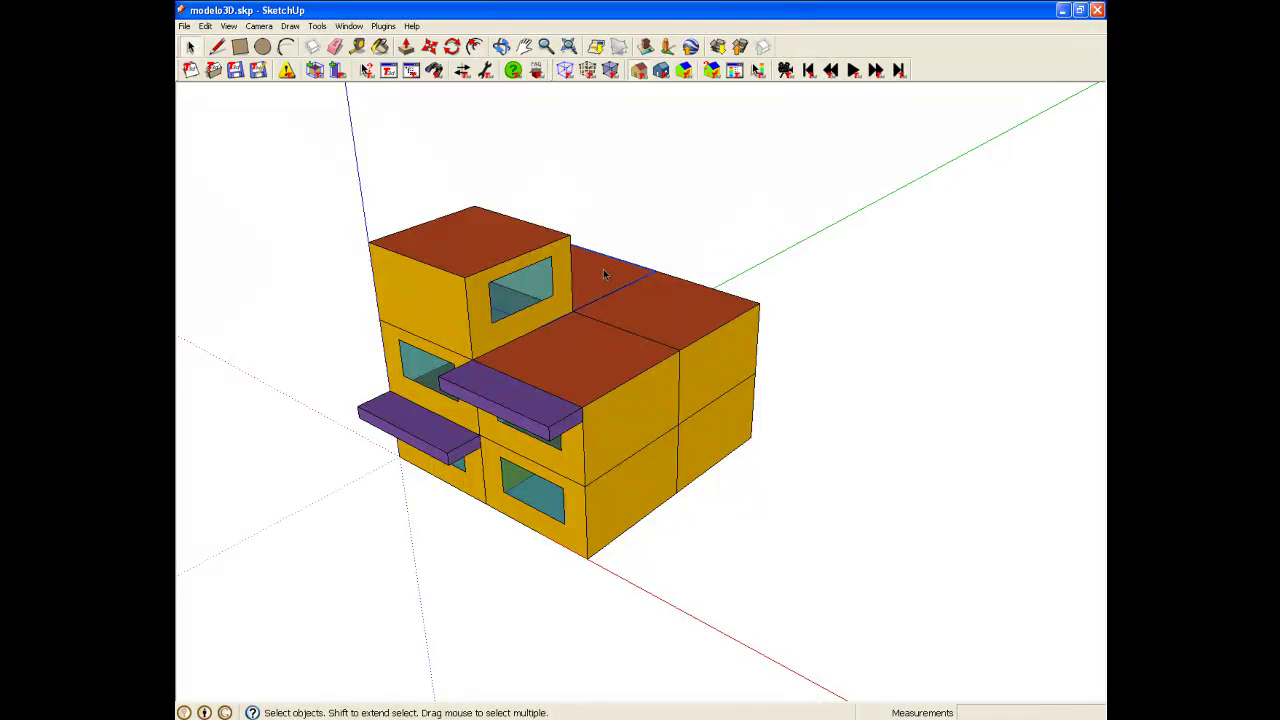
Open the Object Info for the back red zone
{"action": "double_click", "coordinate": [603, 269]}
{"action": "right_click", "coordinate": [631, 250]}
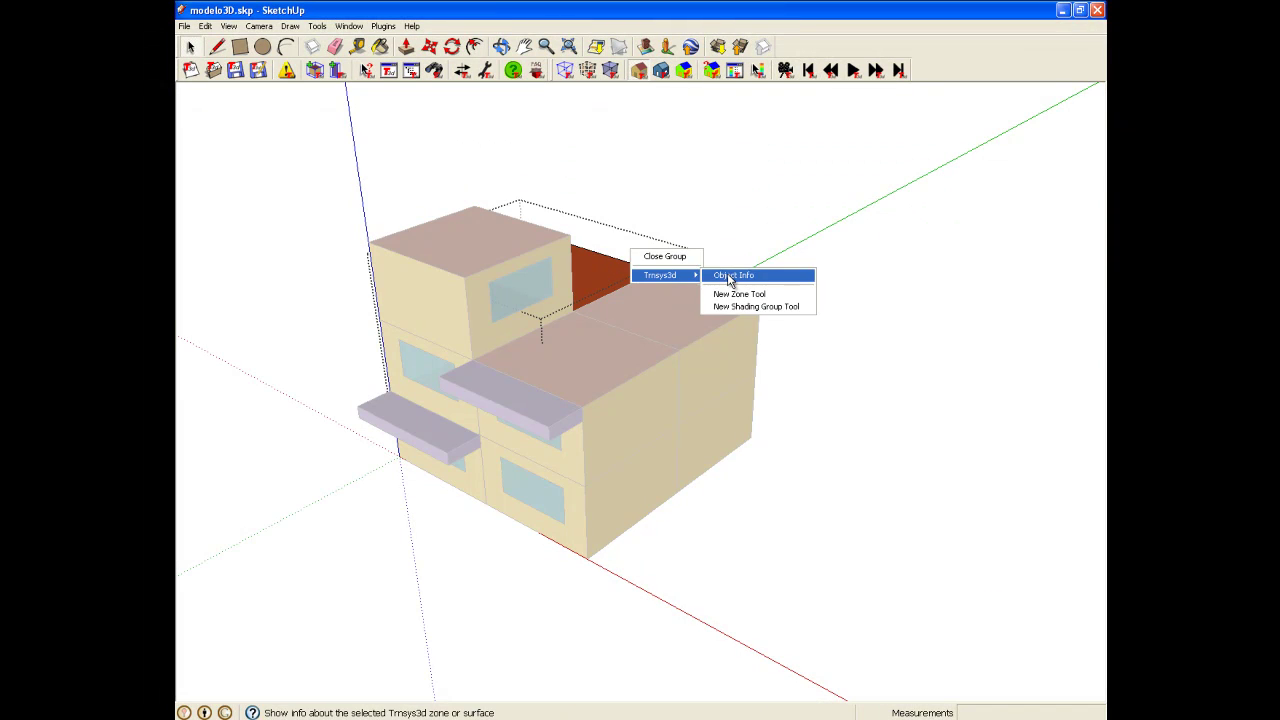
{"action": "mouse_move", "coordinate": [663, 275]}
{"action": "left_click", "coordinate": [745, 275]}
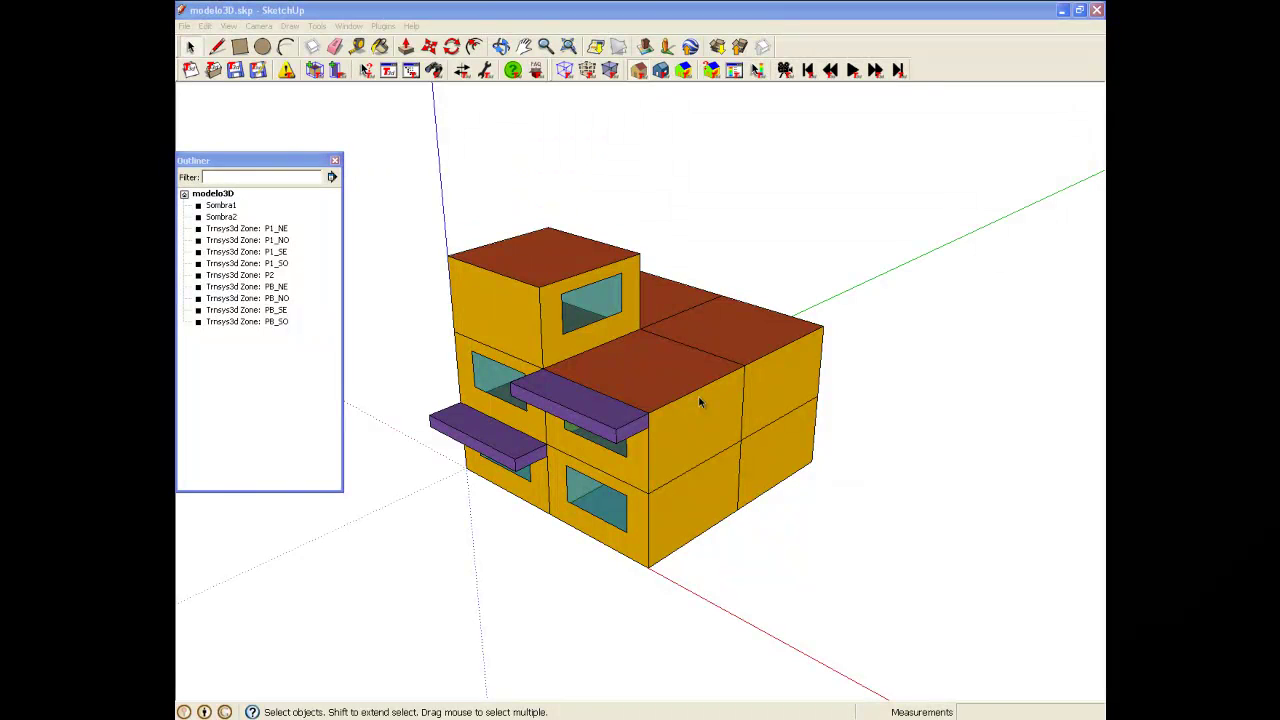
Hide the Sombra1 and Sombra2 shading groups in the Outliner
{"action": "left_click", "coordinate": [215, 205]}
{"action": "right_click", "coordinate": [218, 206]}
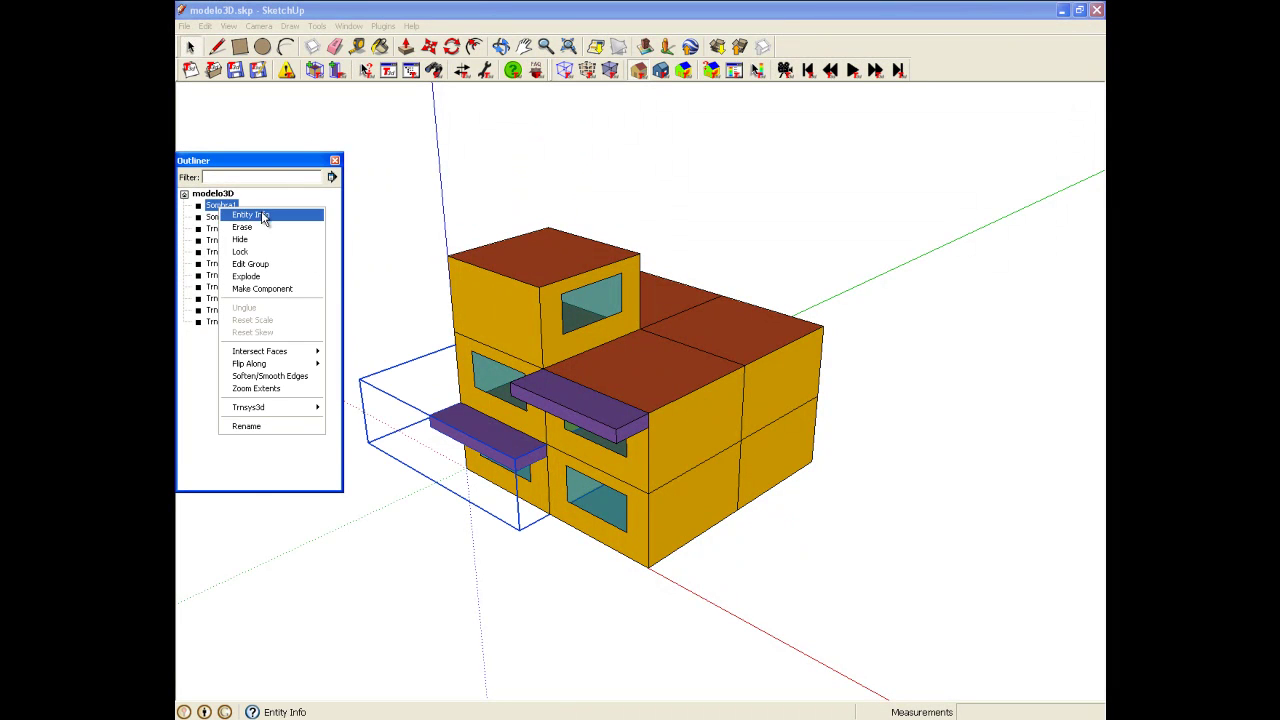
{"action": "left_click", "coordinate": [250, 239]}
{"action": "right_click", "coordinate": [225, 217]}
{"action": "left_click", "coordinate": [255, 250]}
{"action": "left_click", "coordinate": [240, 228]}
Hide the upper-floor zones in the Outliner
{"action": "left_click", "coordinate": [240, 240], "text": "shift"}
{"action": "right_click", "coordinate": [245, 228]}
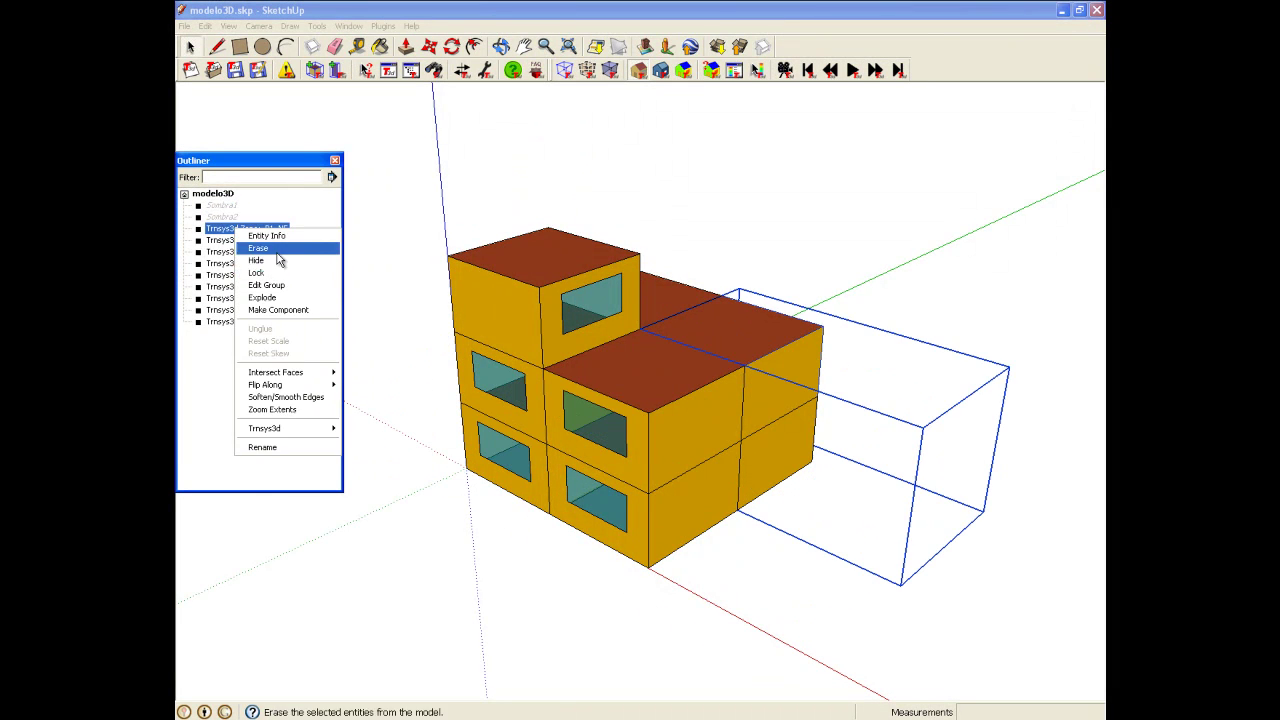
{"action": "left_click", "coordinate": [277, 258]}
{"action": "right_click", "coordinate": [283, 255]}
{"action": "left_click", "coordinate": [313, 287]}
{"action": "right_click", "coordinate": [284, 266]}
{"action": "left_click", "coordinate": [314, 297]}
{"action": "right_click", "coordinate": [268, 275]}
{"action": "left_click", "coordinate": [300, 306]}
Hide ground-floor zones PB_NE and PB_NO, then select the remaining PB_SO zone
{"action": "right_click", "coordinate": [281, 287]}
{"action": "left_click", "coordinate": [310, 320]}
{"action": "right_click", "coordinate": [283, 298]}
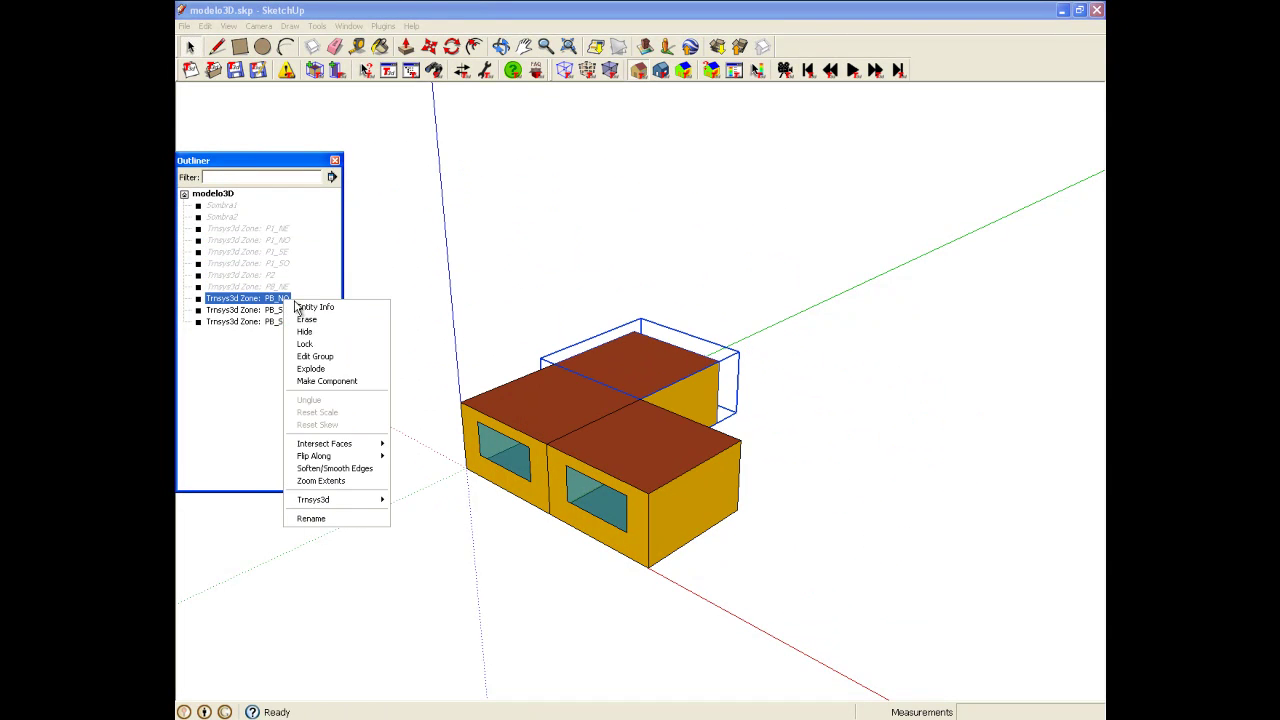
{"action": "left_click", "coordinate": [310, 332]}
{"action": "right_click", "coordinate": [283, 310]}
{"action": "left_click", "coordinate": [308, 342]}
{"action": "left_click", "coordinate": [540, 415]}
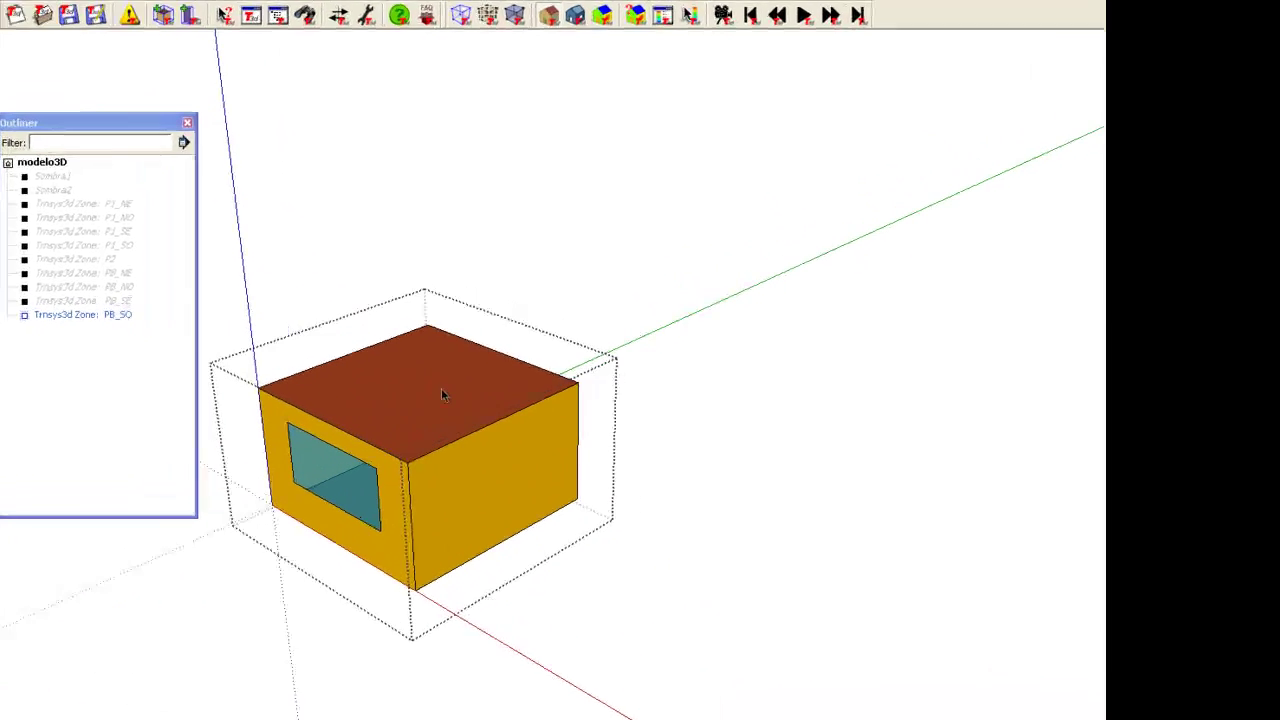
Set the PB_SO ceiling as ADJ_CEILING with a Zone boundary adjacent to P1_SO
{"action": "right_click", "coordinate": [219, 405]}
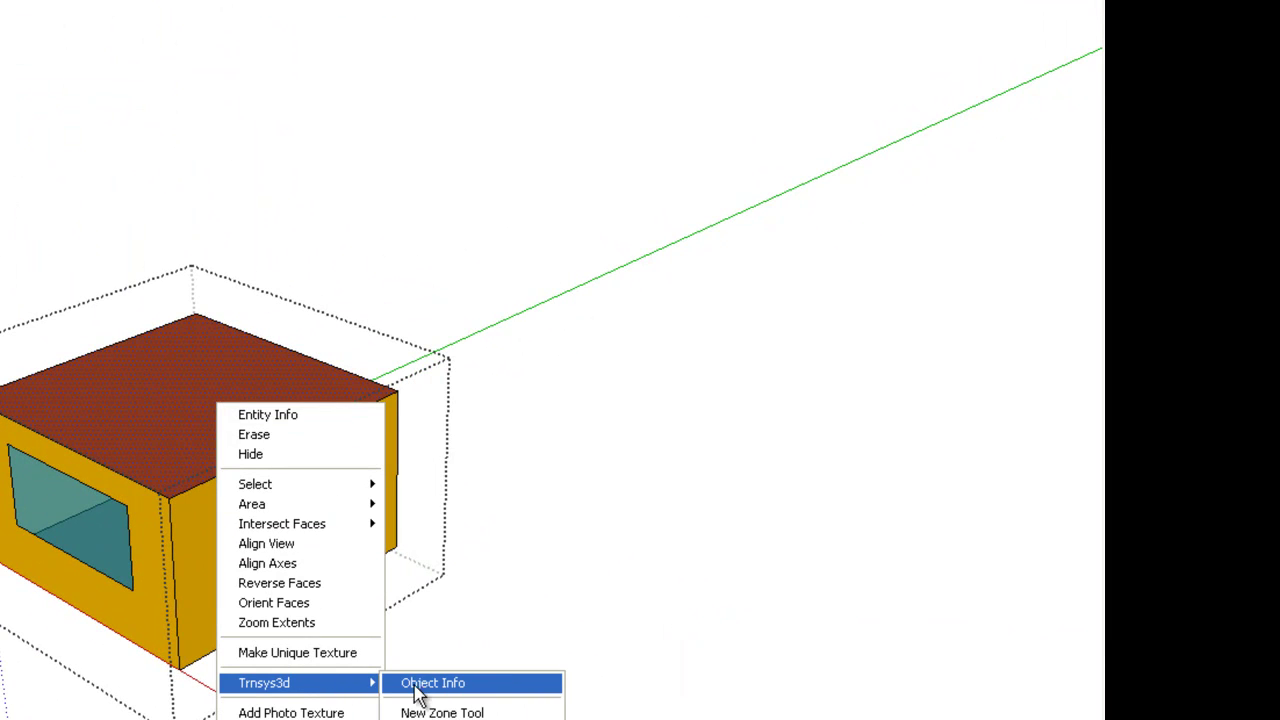
{"action": "mouse_move", "coordinate": [264, 682]}
{"action": "left_click", "coordinate": [422, 690]}
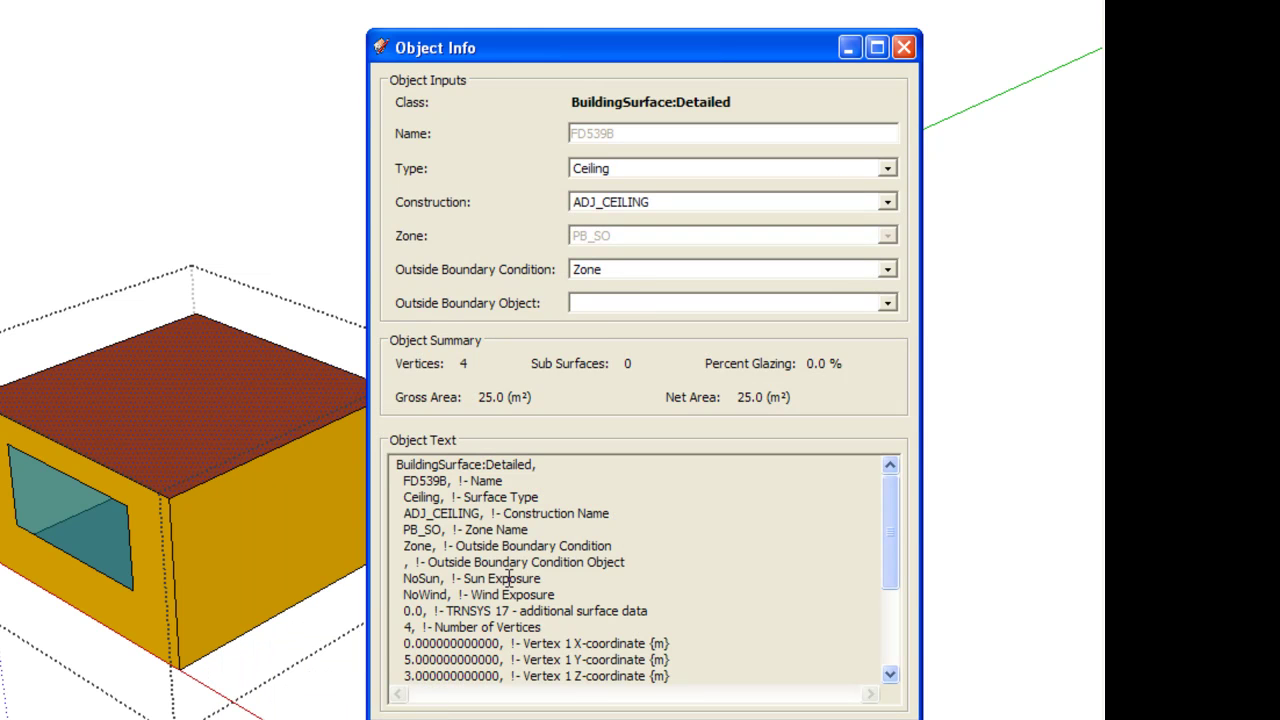
{"action": "left_click", "coordinate": [628, 176]}
{"action": "left_click", "coordinate": [627, 173]}
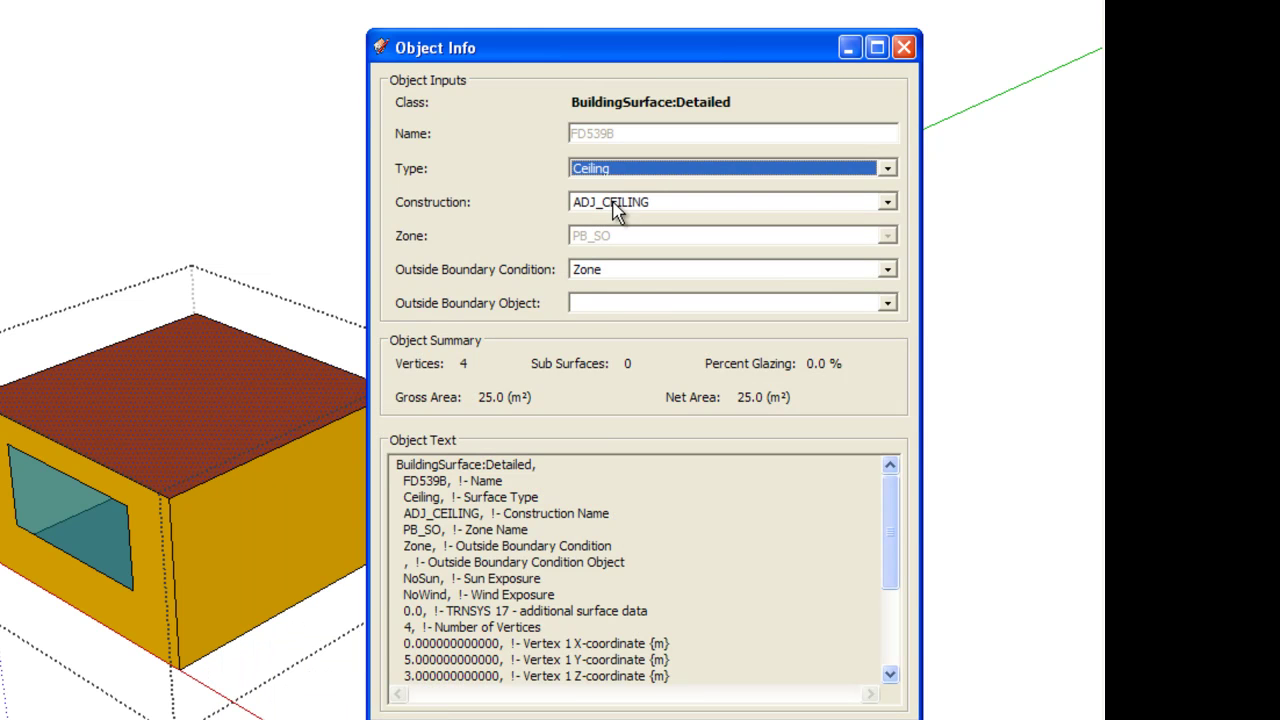
{"action": "left_click", "coordinate": [614, 202]}
{"action": "left_click", "coordinate": [613, 200]}
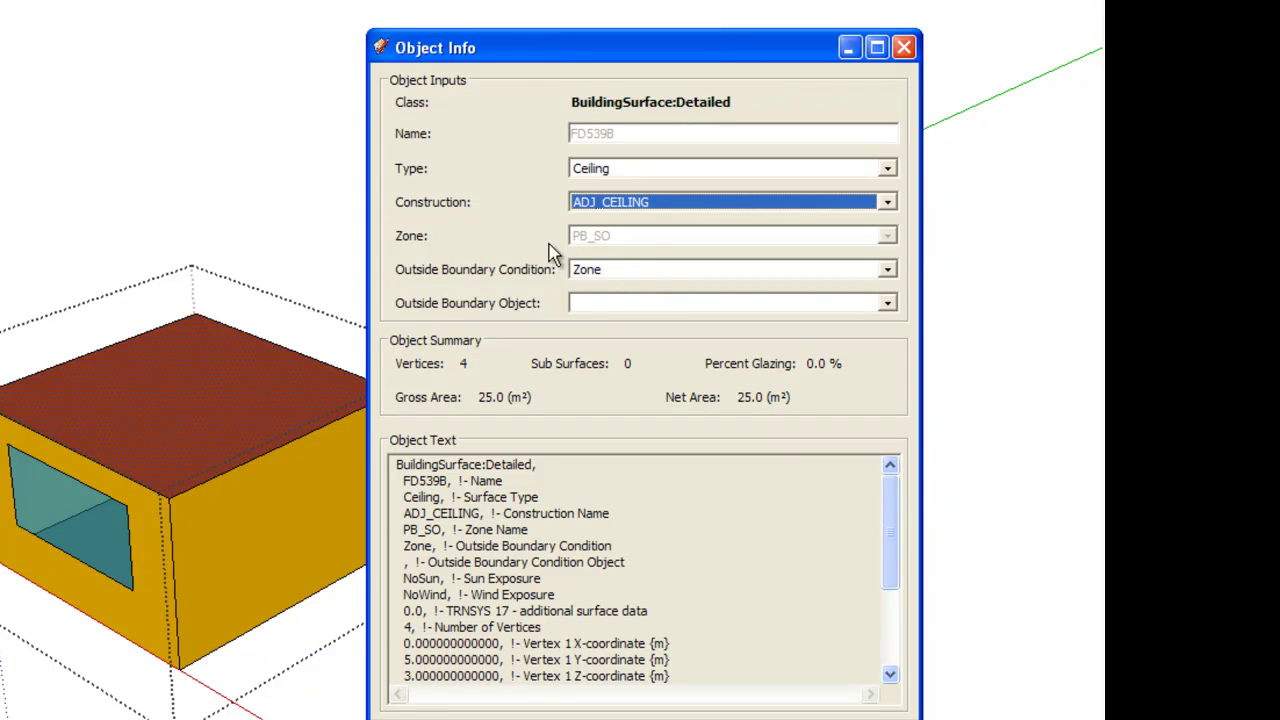
{"action": "left_click", "coordinate": [614, 272]}
{"action": "left_click", "coordinate": [612, 288]}
{"action": "left_click", "coordinate": [598, 306]}
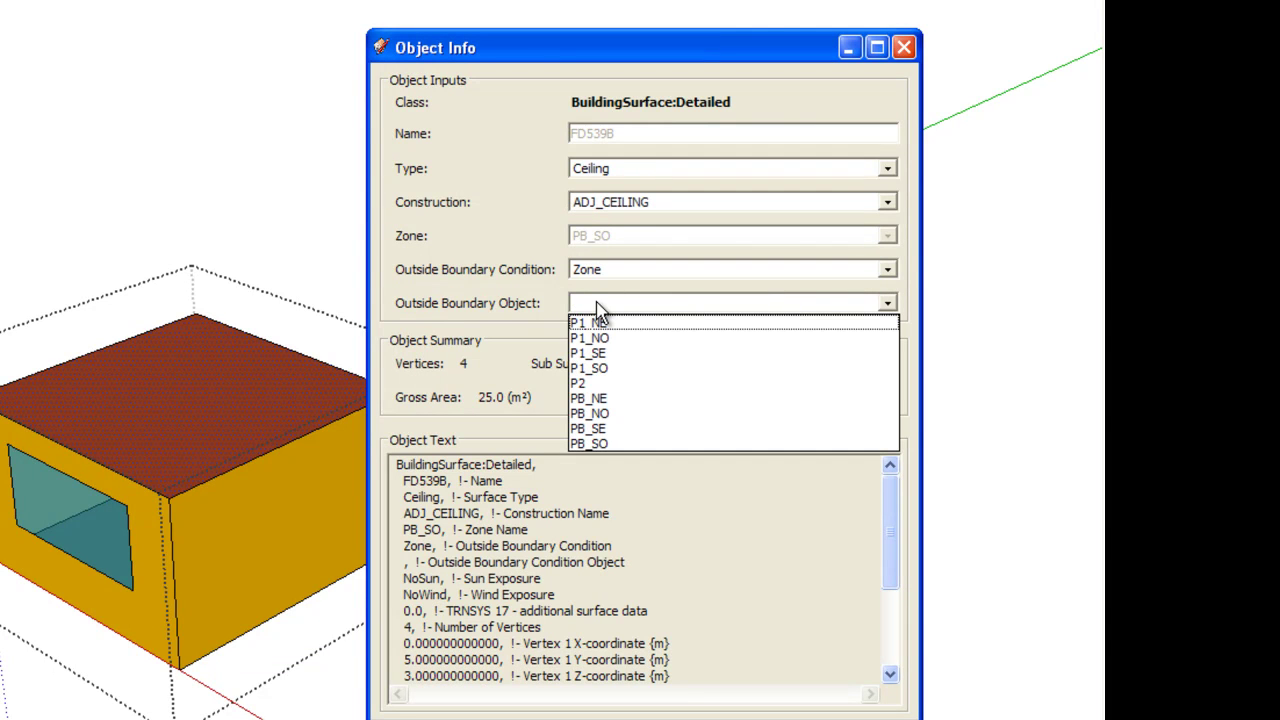
{"action": "left_click", "coordinate": [600, 368]}
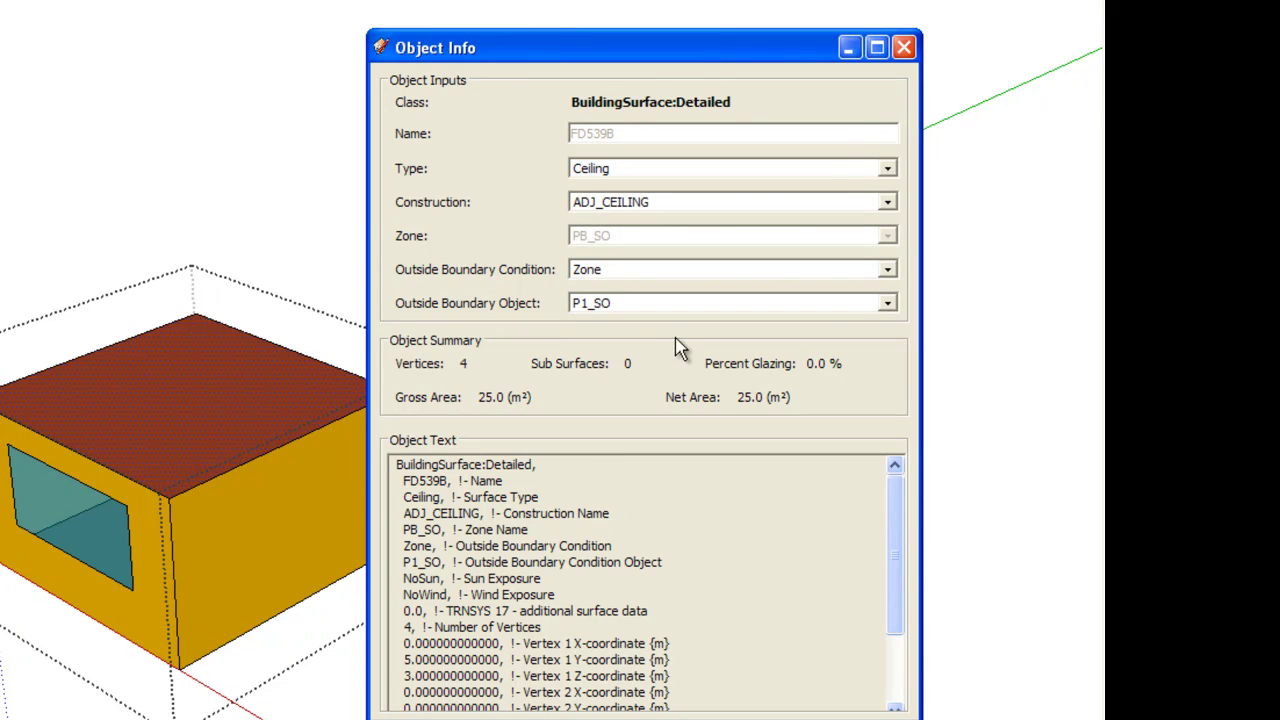
{"action": "left_click", "coordinate": [904, 50]}
Set the right wall to ADJ_WALL with a Zone boundary adjacent to PB_SE
{"action": "left_click", "coordinate": [613, 447]}
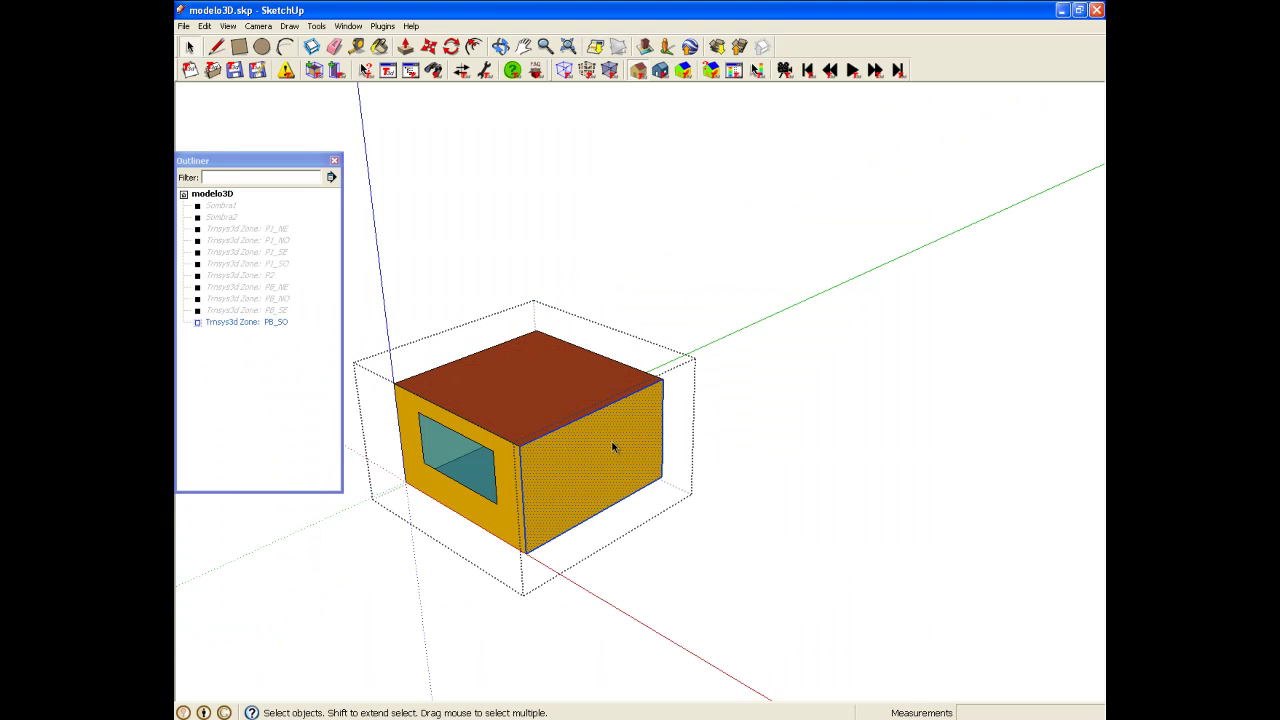
{"action": "left_click", "coordinate": [719, 426]}
{"action": "left_click", "coordinate": [640, 446]}
{"action": "right_click", "coordinate": [610, 451]}
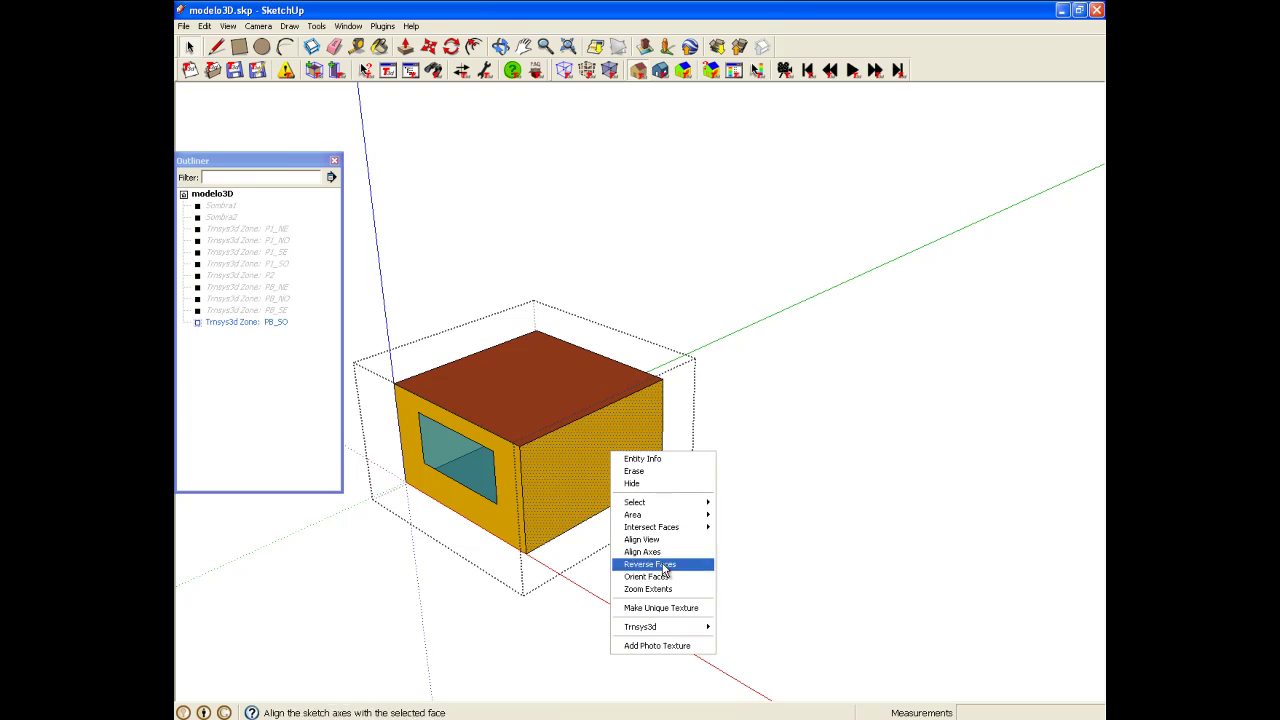
{"action": "left_click", "coordinate": [737, 630]}
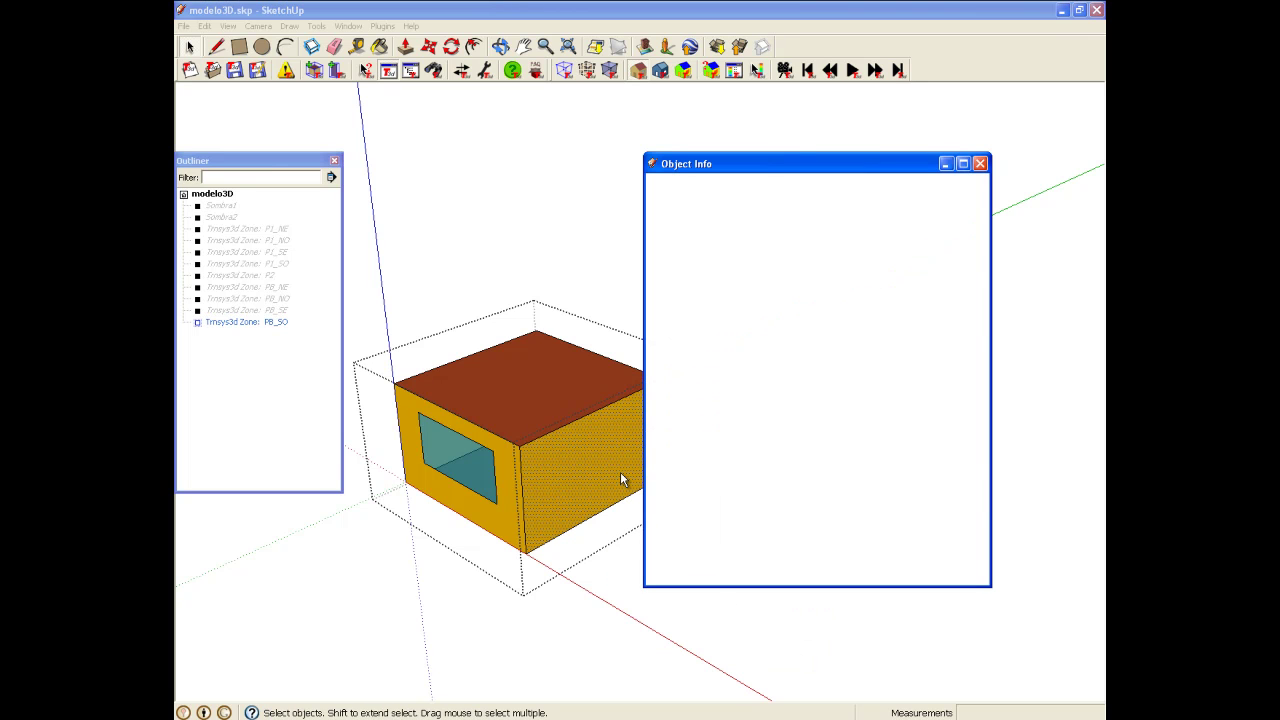
{"action": "left_click", "coordinate": [798, 262]}
{"action": "left_click", "coordinate": [798, 285]}
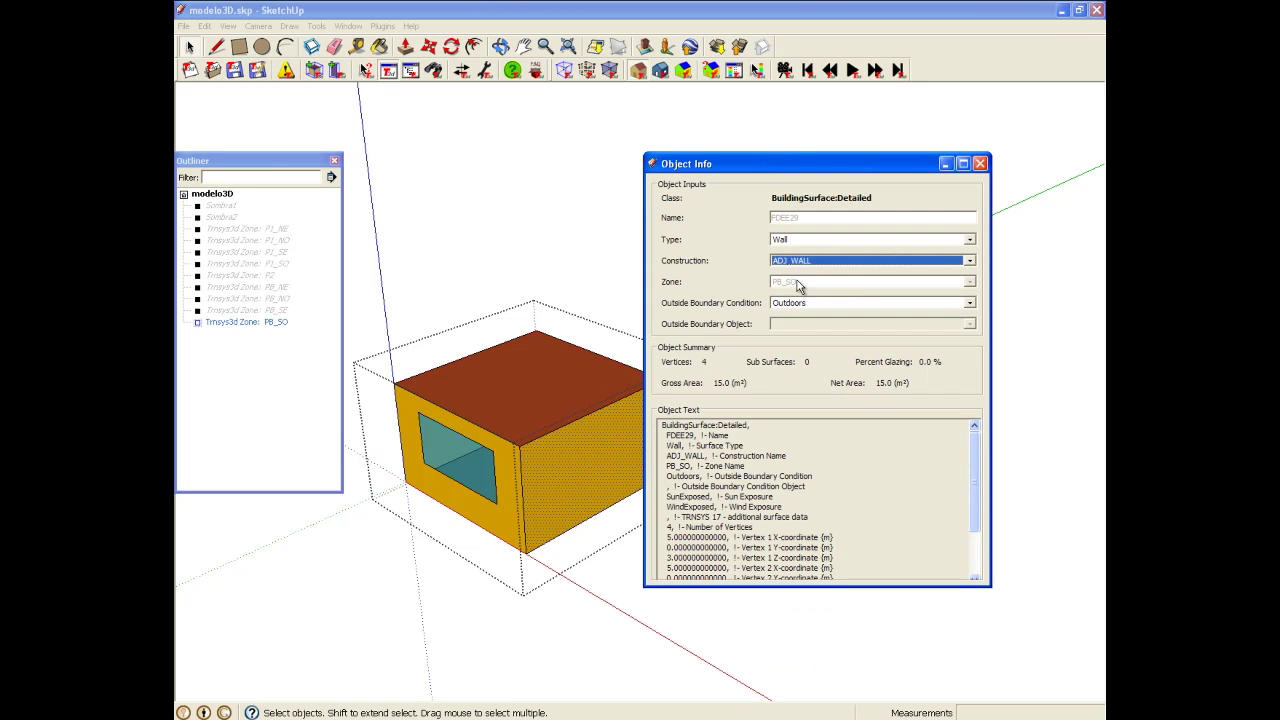
{"action": "left_click", "coordinate": [791, 303]}
{"action": "left_click", "coordinate": [792, 318]}
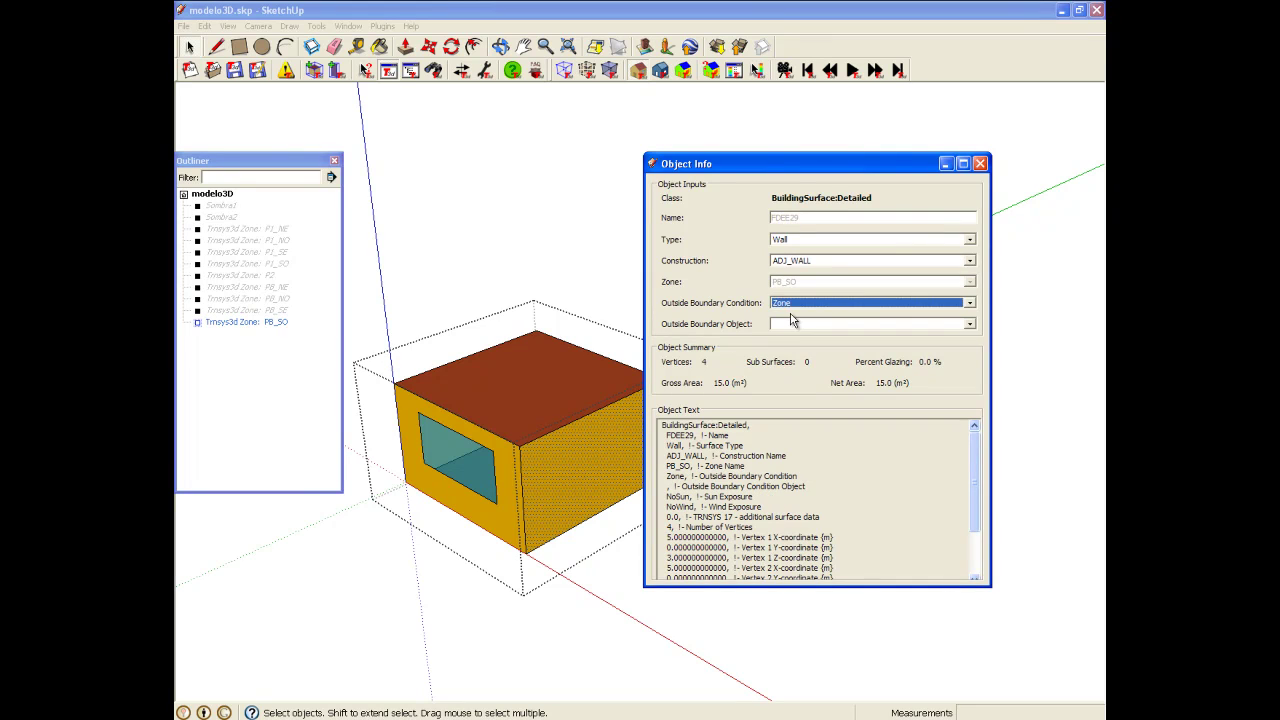
{"action": "left_click", "coordinate": [790, 324]}
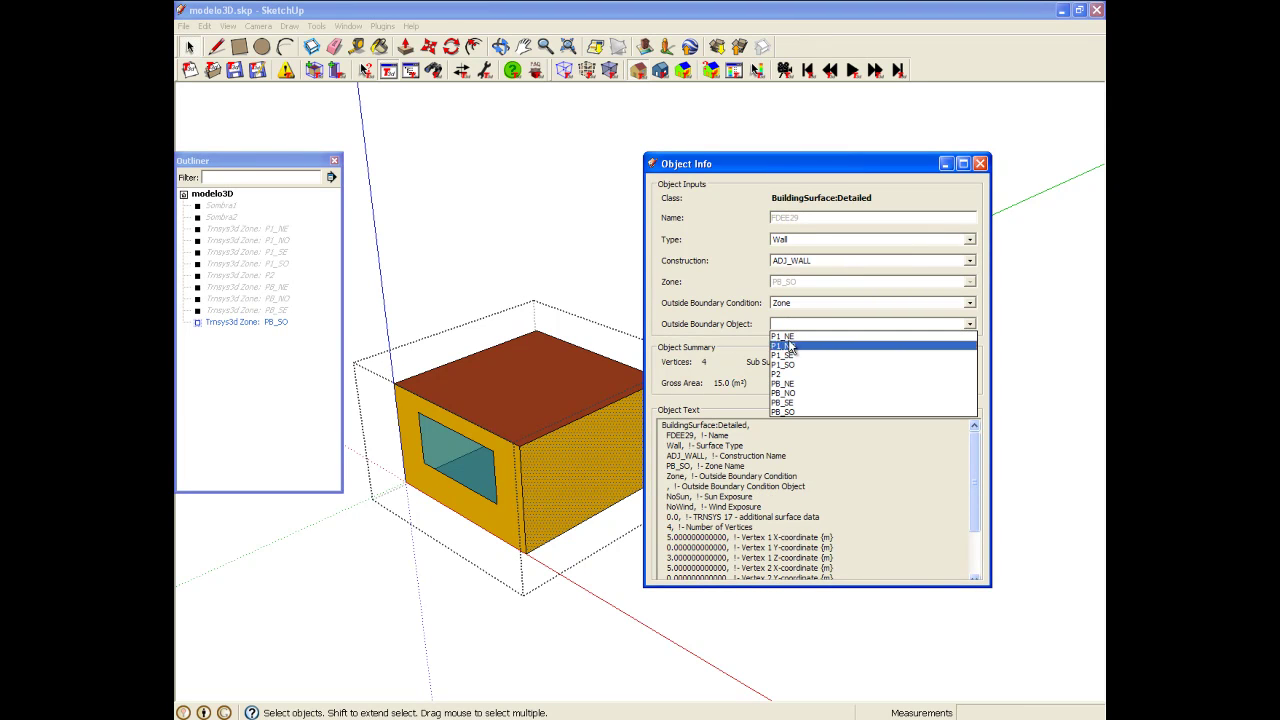
{"action": "left_click", "coordinate": [804, 402]}
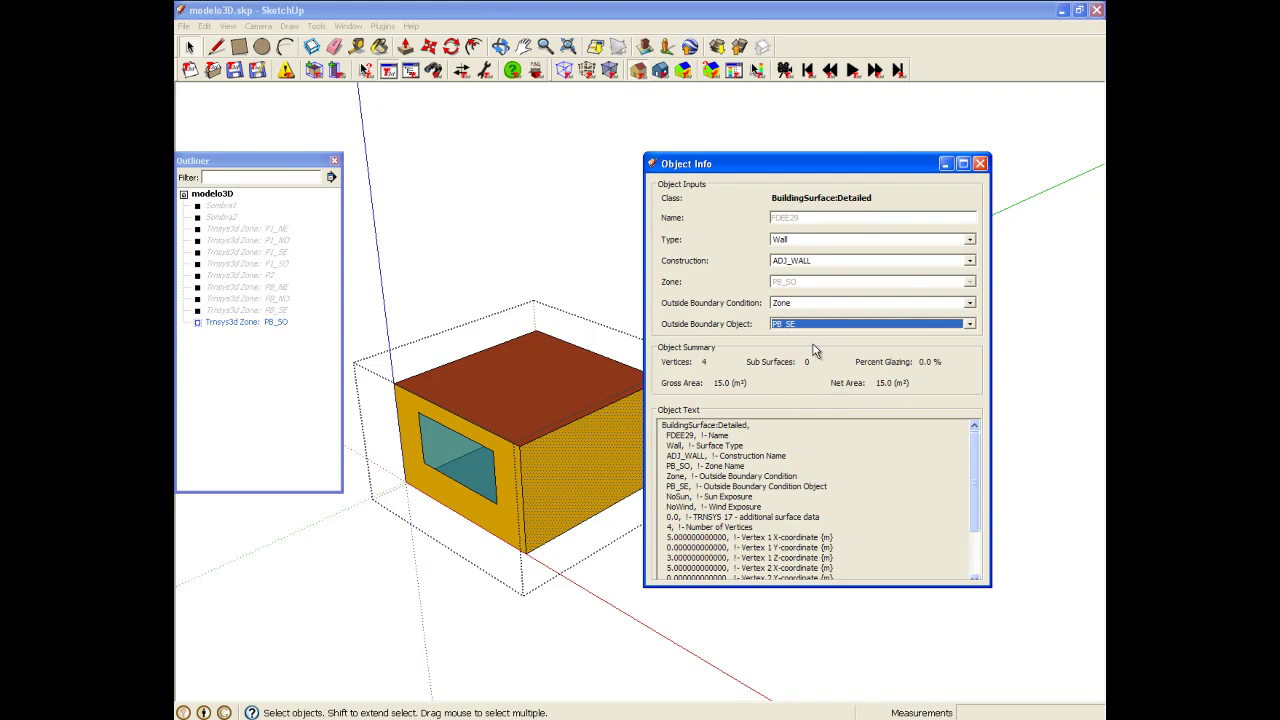
{"action": "left_click", "coordinate": [980, 163]}
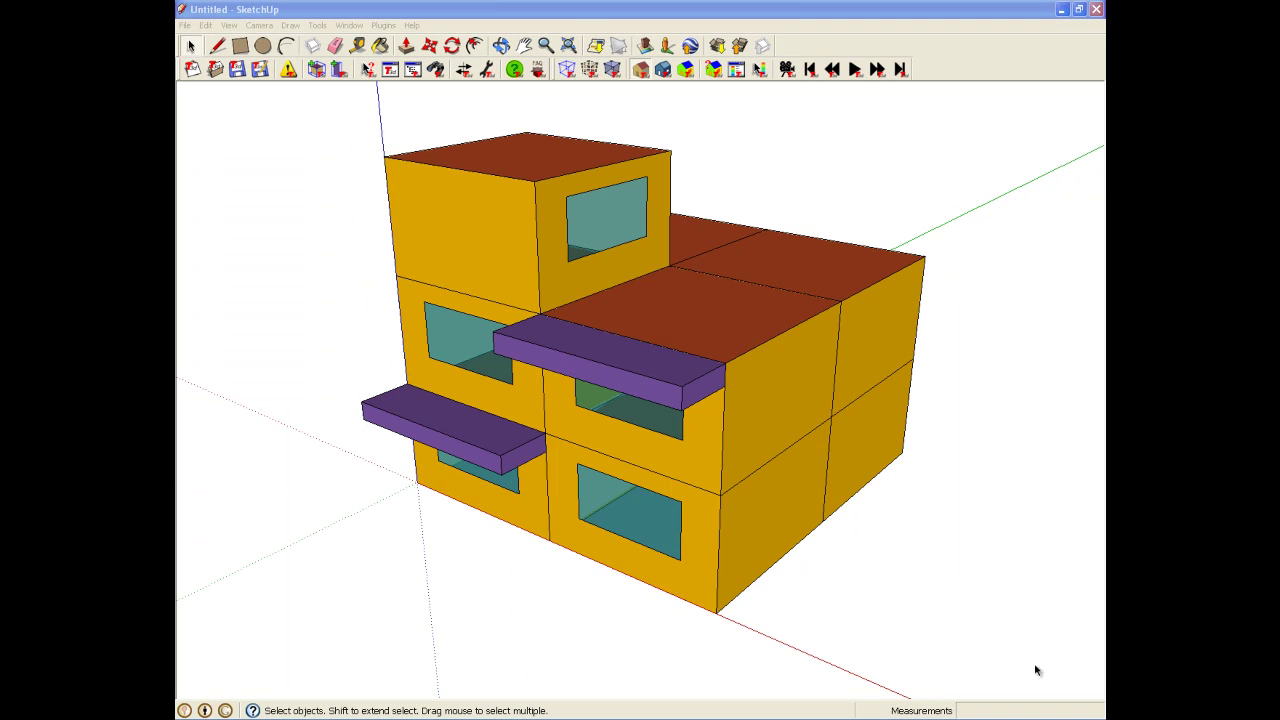
Match surfaces across the entire model, confirming the irreversible operation
{"action": "left_click", "coordinate": [460, 74]}
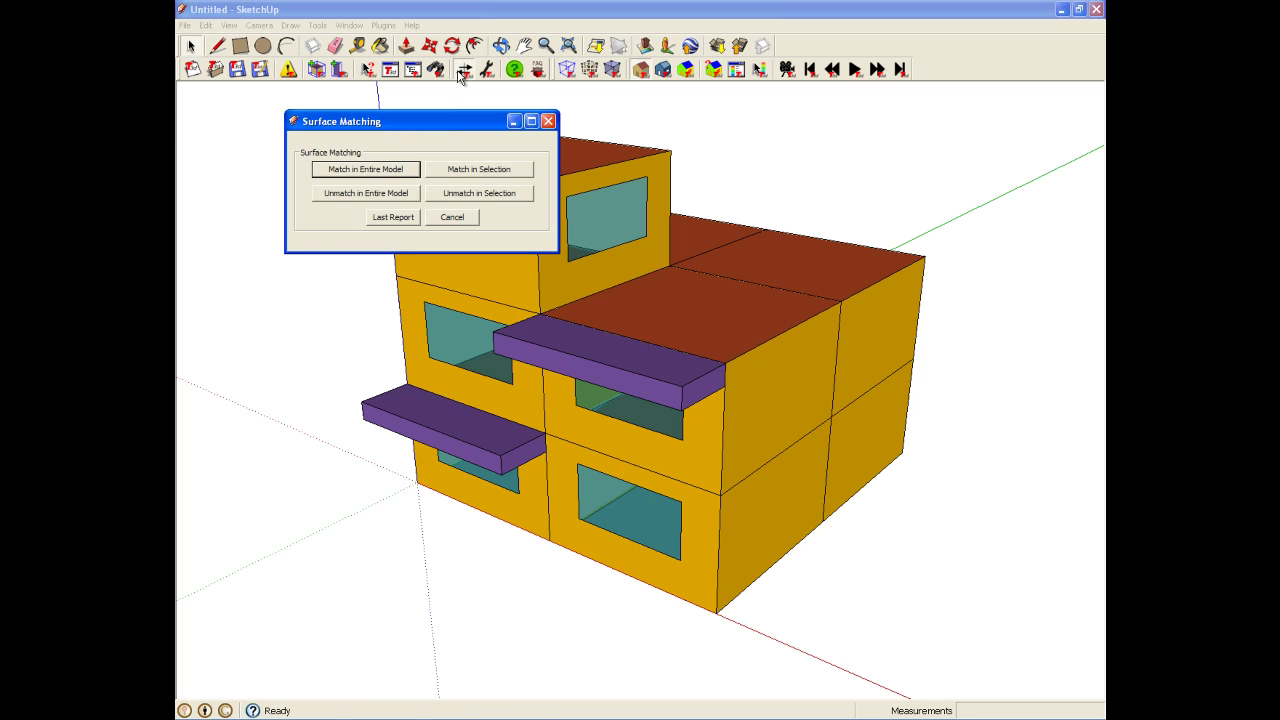
{"action": "left_click", "coordinate": [401, 173]}
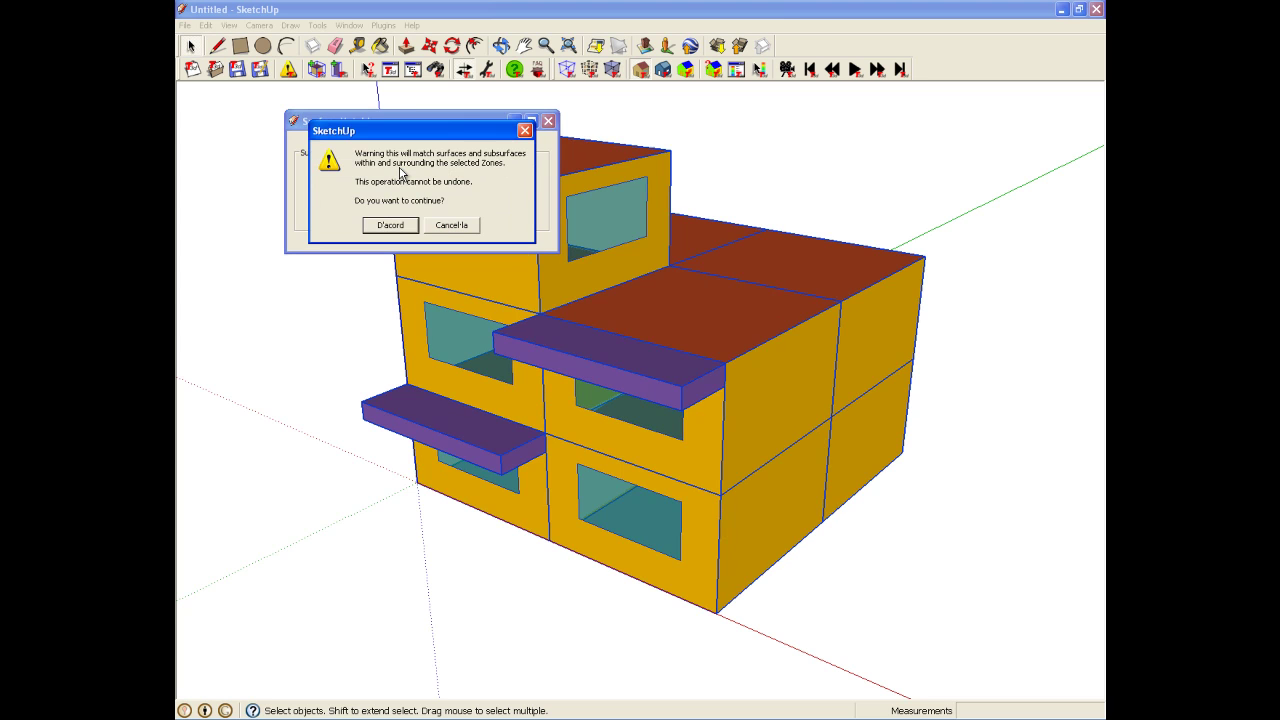
{"action": "left_click", "coordinate": [399, 228]}
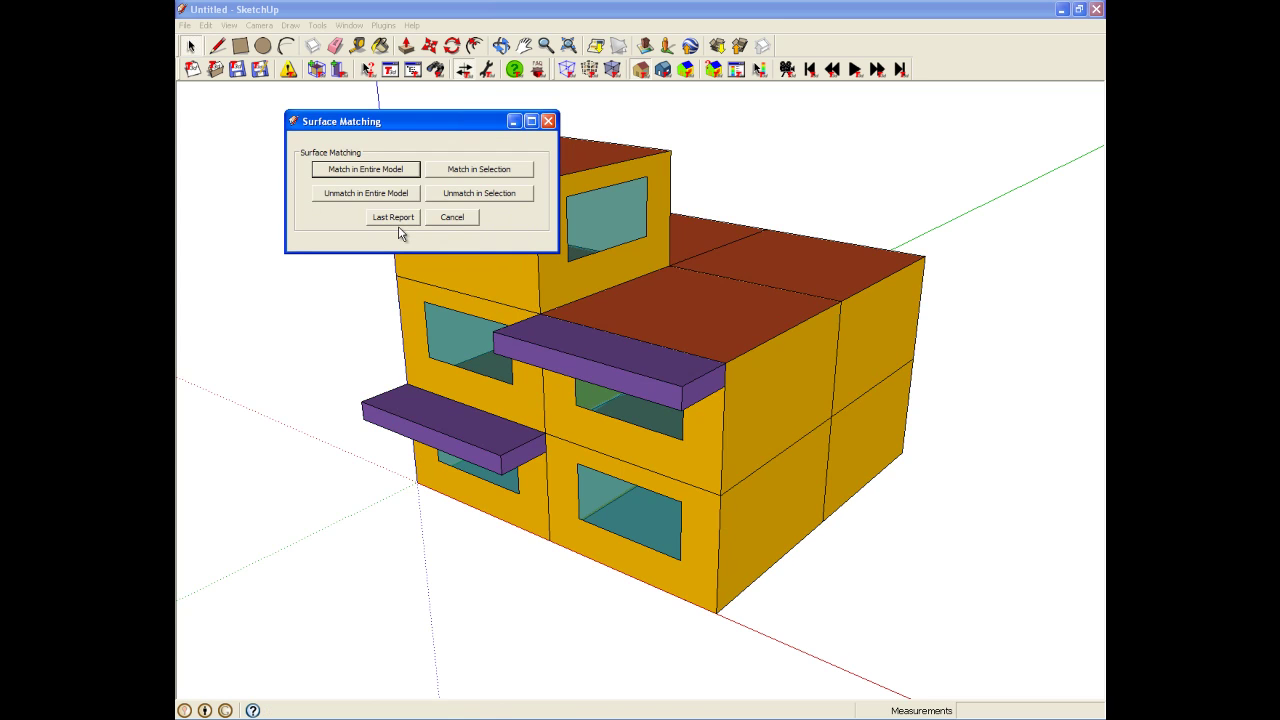
{"action": "left_click", "coordinate": [548, 122]}
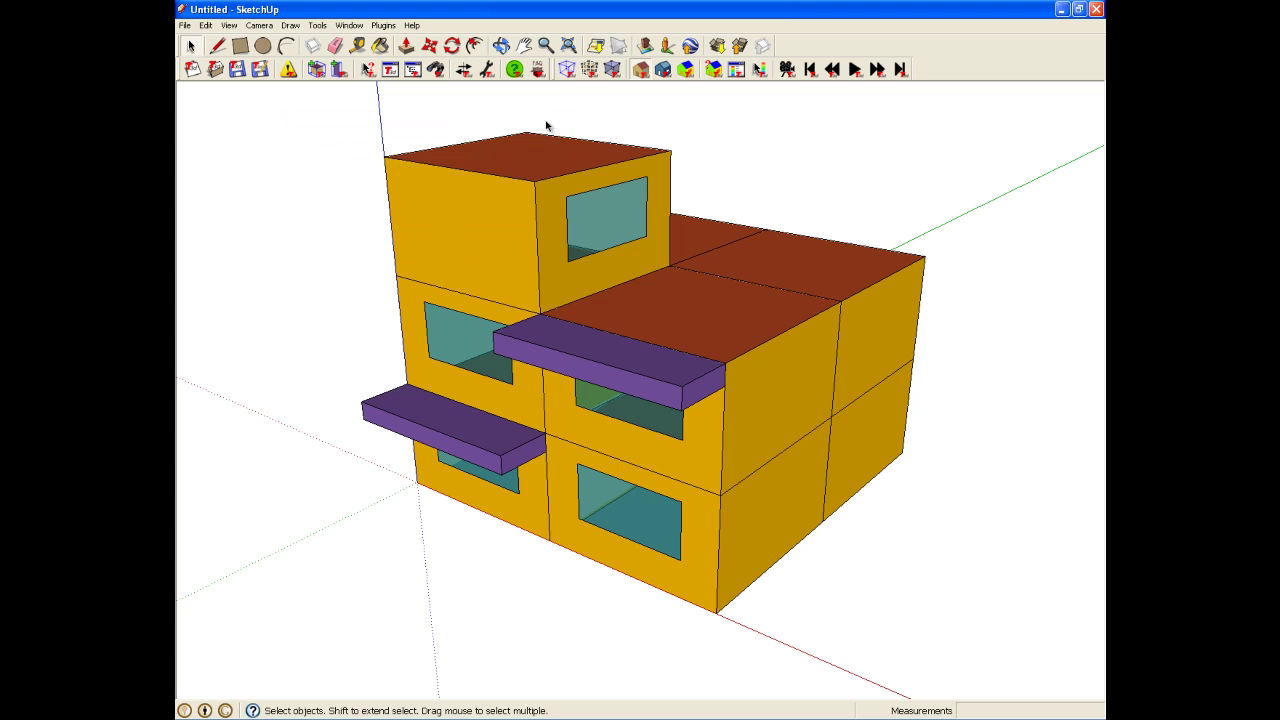
{"action": "left_click", "coordinate": [436, 71]}
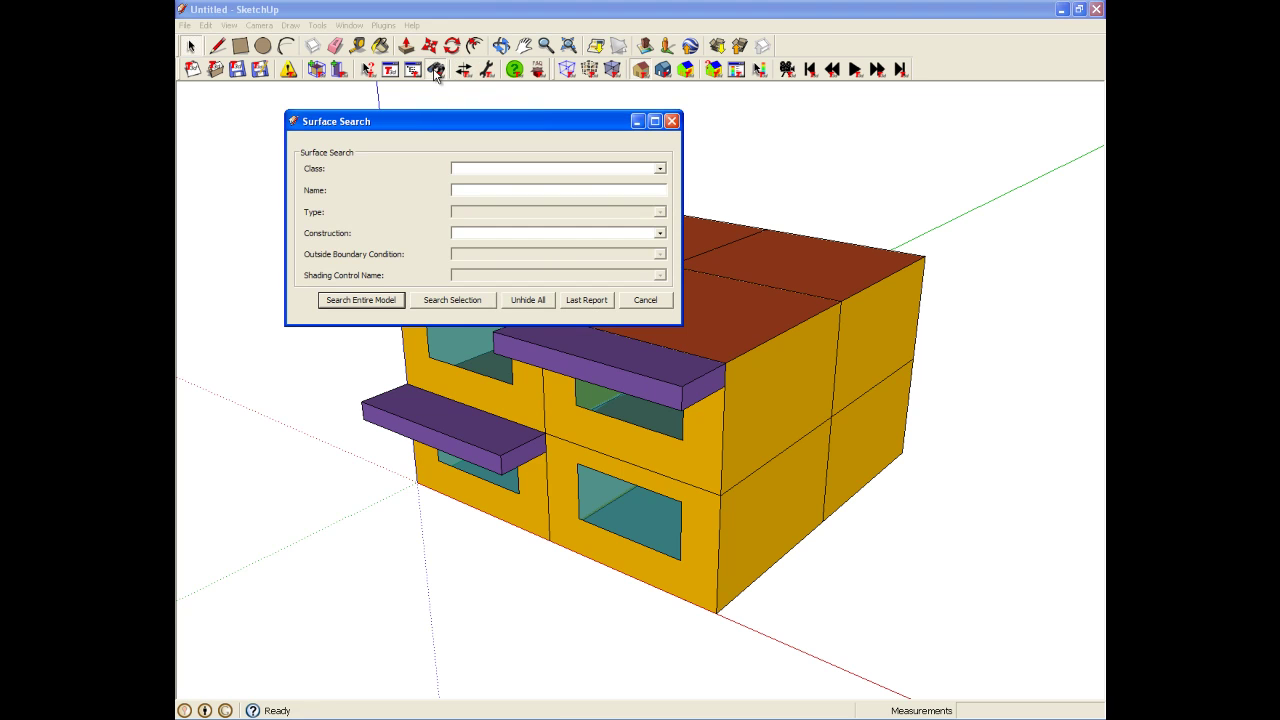
Search the whole model for BuildingSurface:Detailed walls with ADJ_WALL construction and Zone boundary
{"action": "left_click", "coordinate": [660, 170]}
{"action": "left_click", "coordinate": [647, 190]}
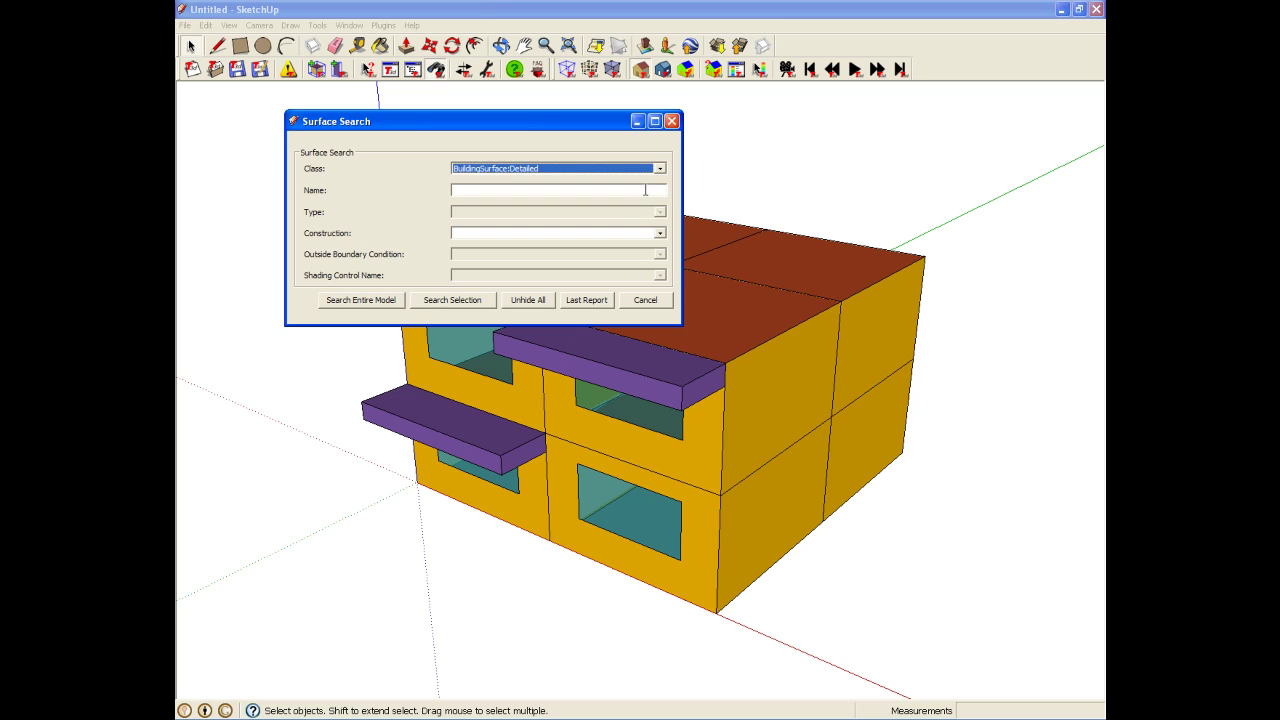
{"action": "left_click", "coordinate": [659, 212]}
{"action": "left_click", "coordinate": [634, 243]}
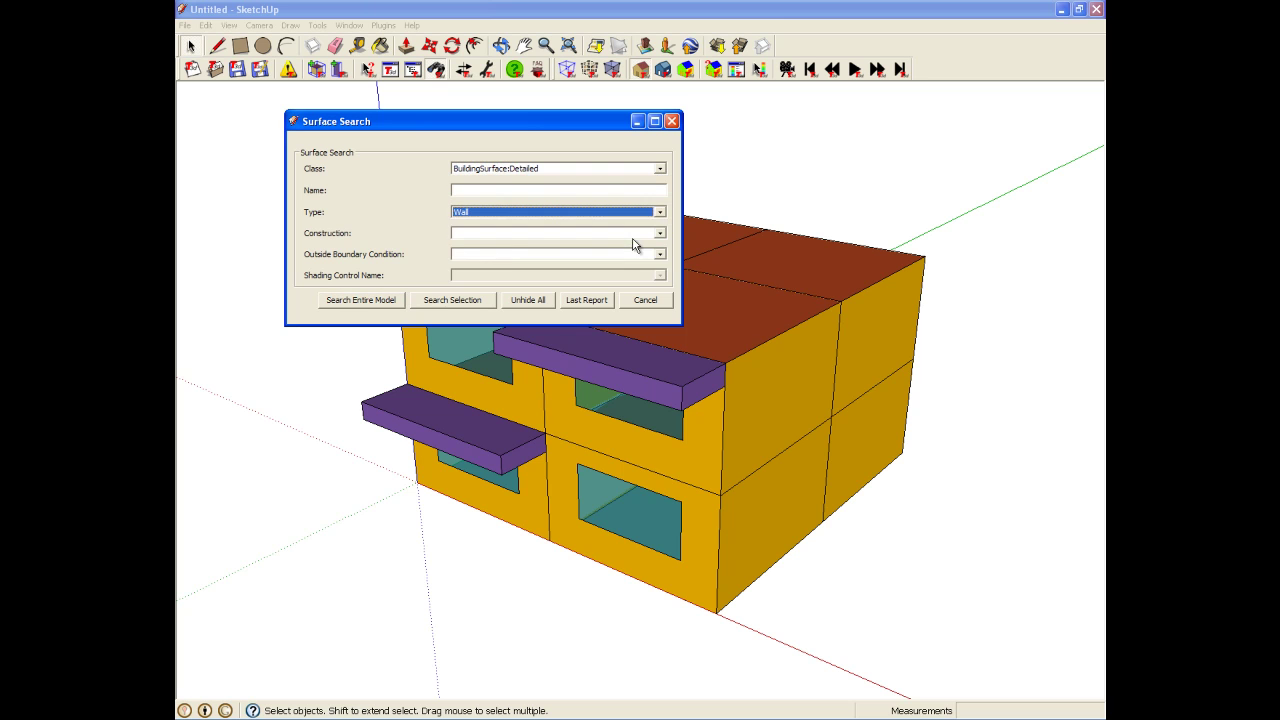
{"action": "left_click", "coordinate": [636, 233]}
{"action": "left_click", "coordinate": [632, 250]}
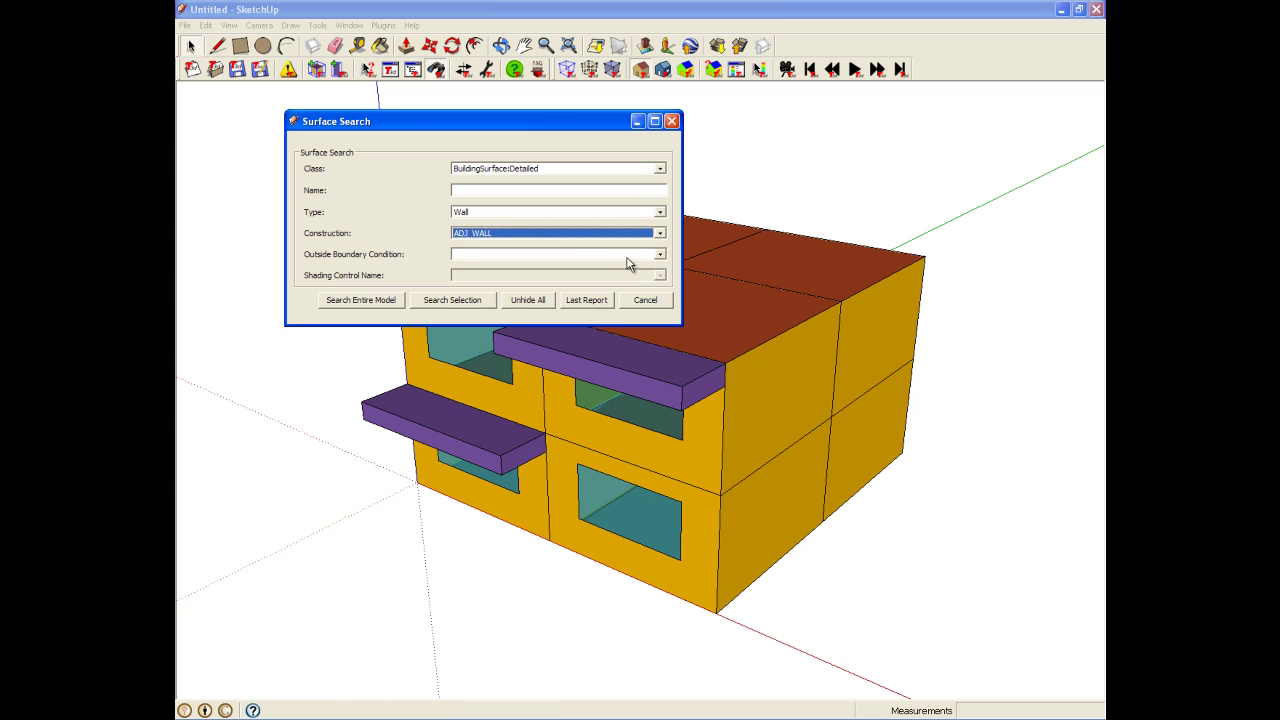
{"action": "left_click", "coordinate": [630, 256]}
{"action": "left_click", "coordinate": [629, 276]}
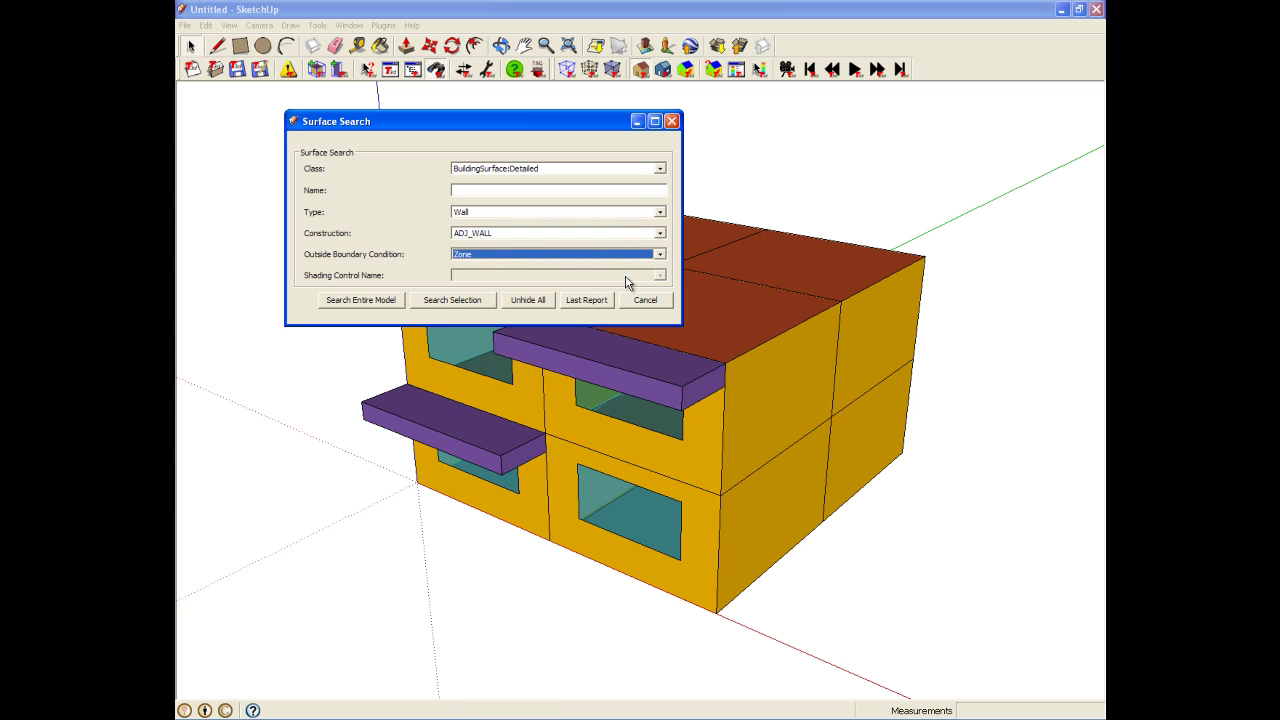
{"action": "left_click", "coordinate": [394, 305]}
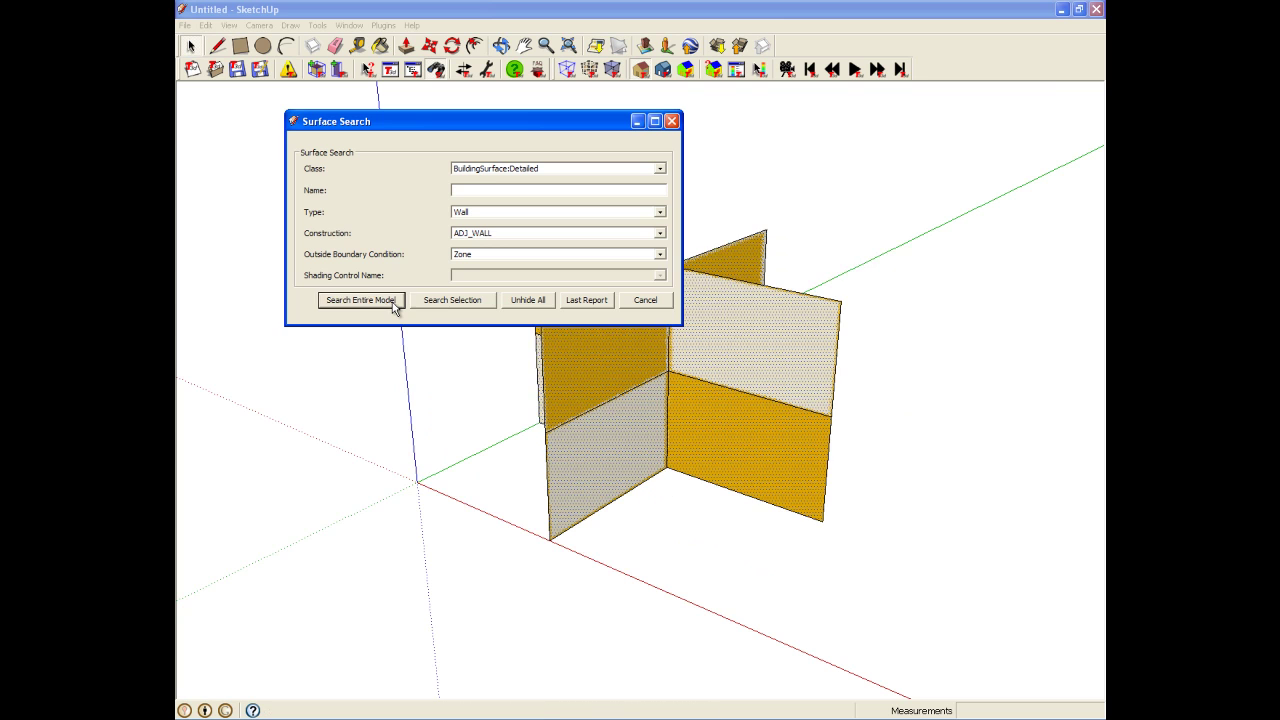
{"action": "left_click_drag", "start_coordinate": [517, 126], "coordinate": [1043, 40]}
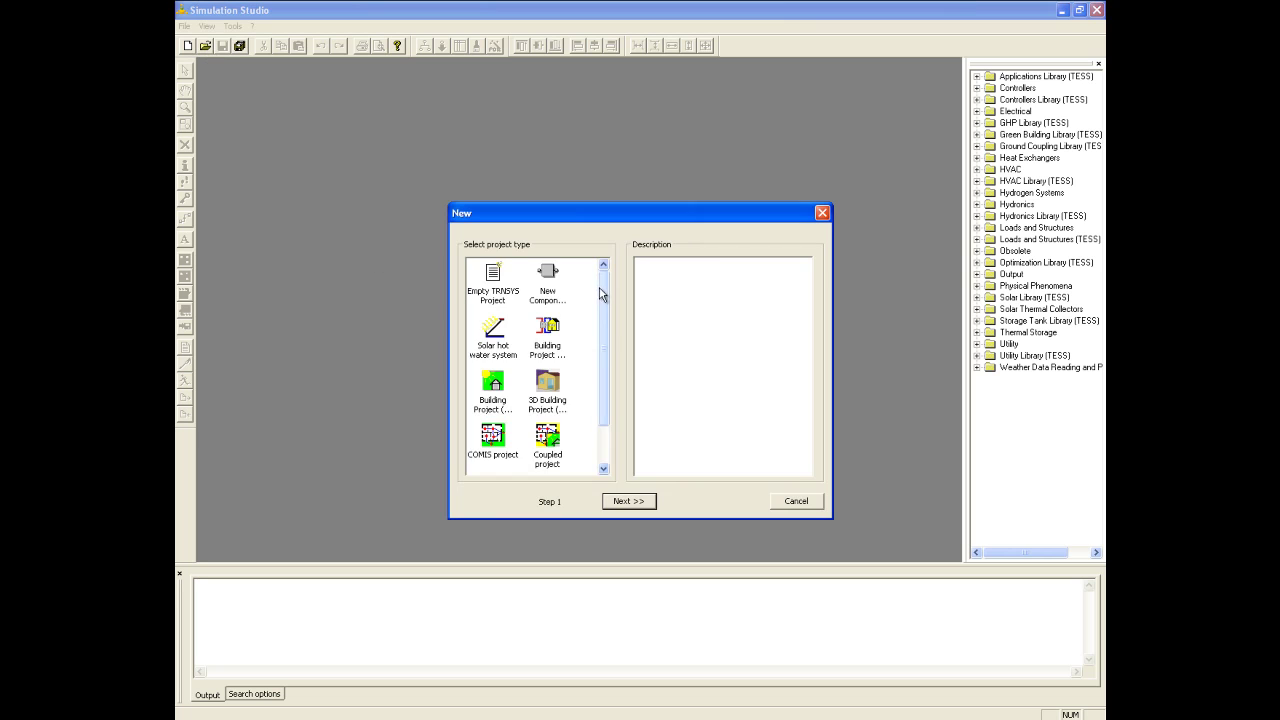
Start a new 3D Building Project (multizone) and import modelo3D.idf
{"action": "scroll", "coordinate": [555, 345], "scroll_direction": "down", "scroll_amount": 1}
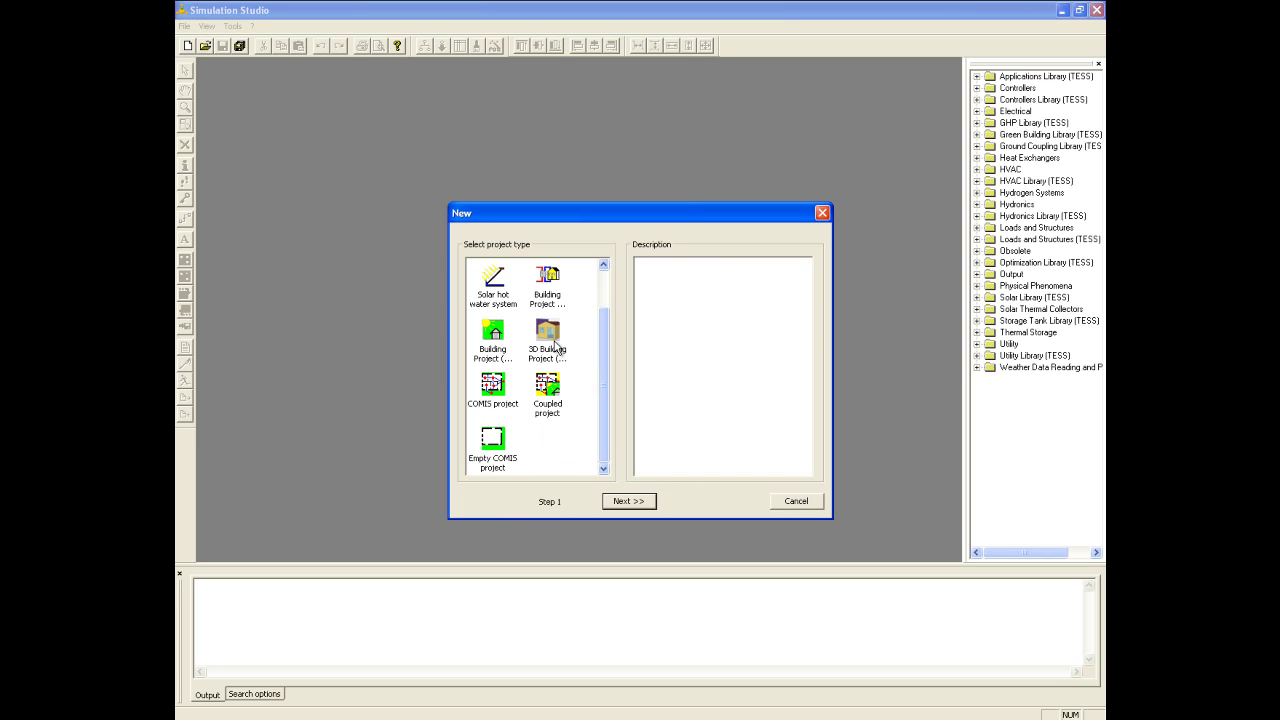
{"action": "left_click", "coordinate": [553, 343]}
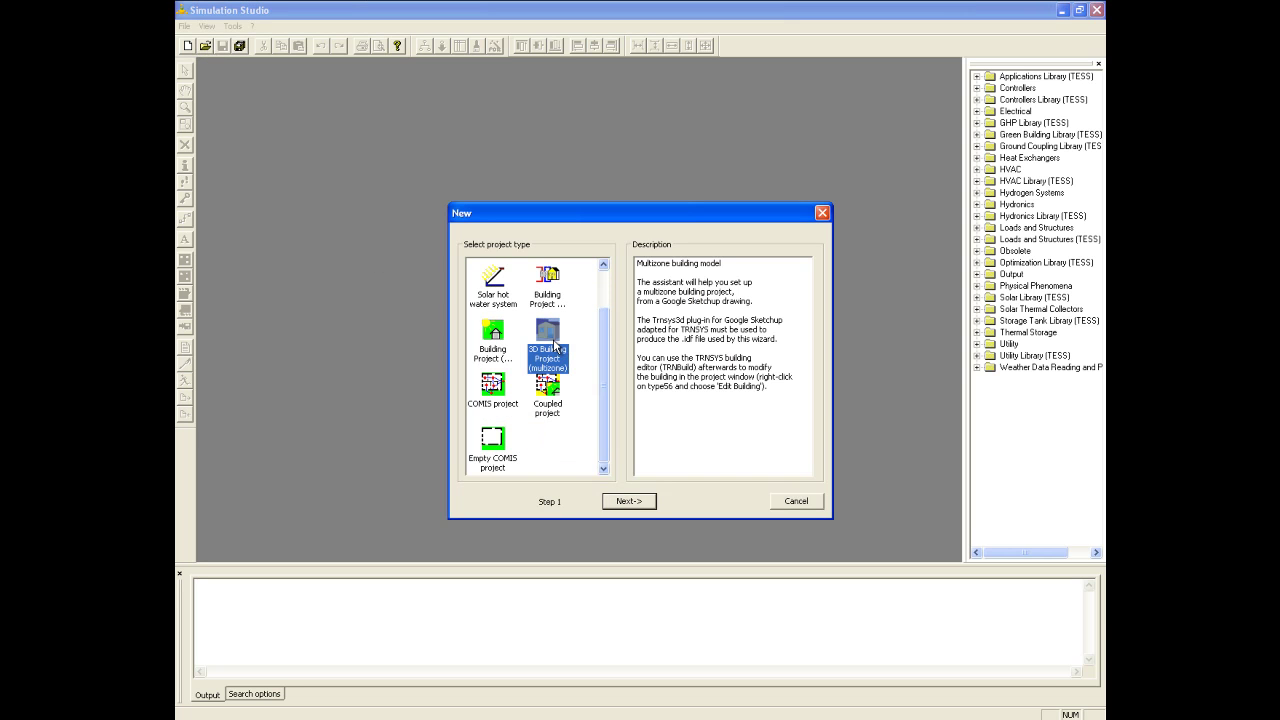
{"action": "left_click", "coordinate": [628, 501]}
{"action": "double_click", "coordinate": [537, 265]}
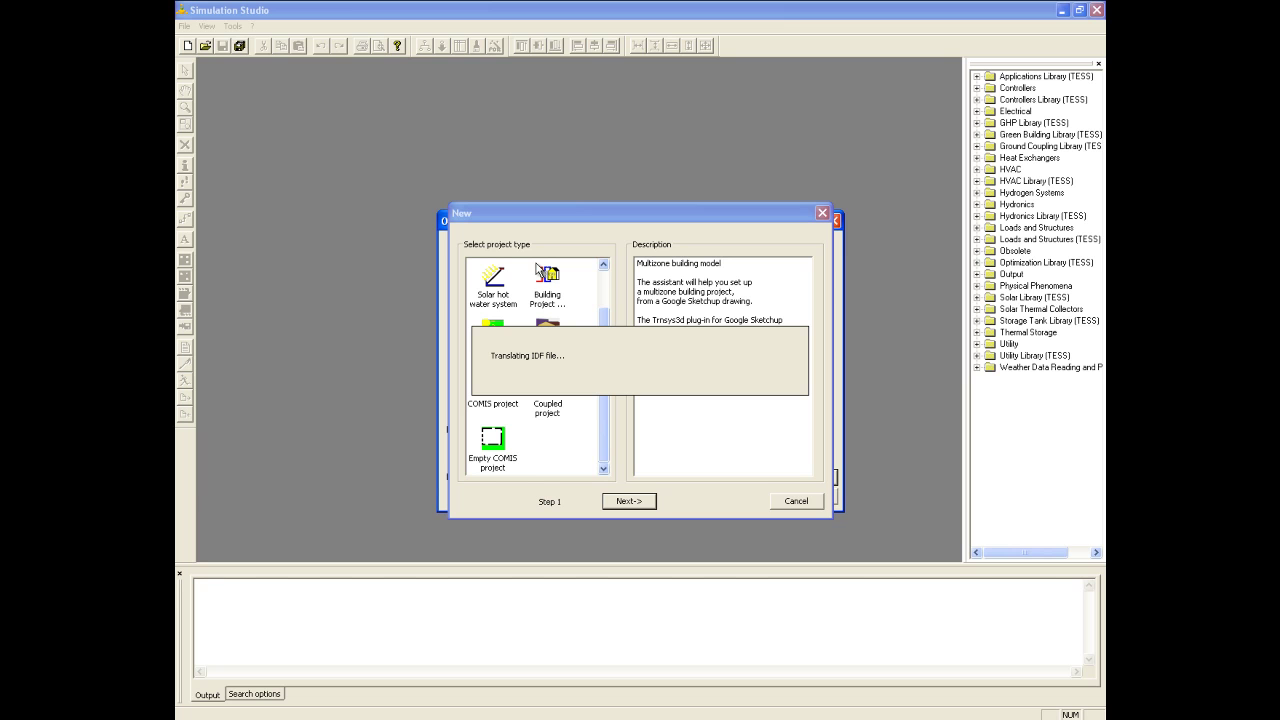
Dismiss the translation message, check the weather data file, and edit the Building in TRNBuild
{"action": "left_click", "coordinate": [642, 384]}
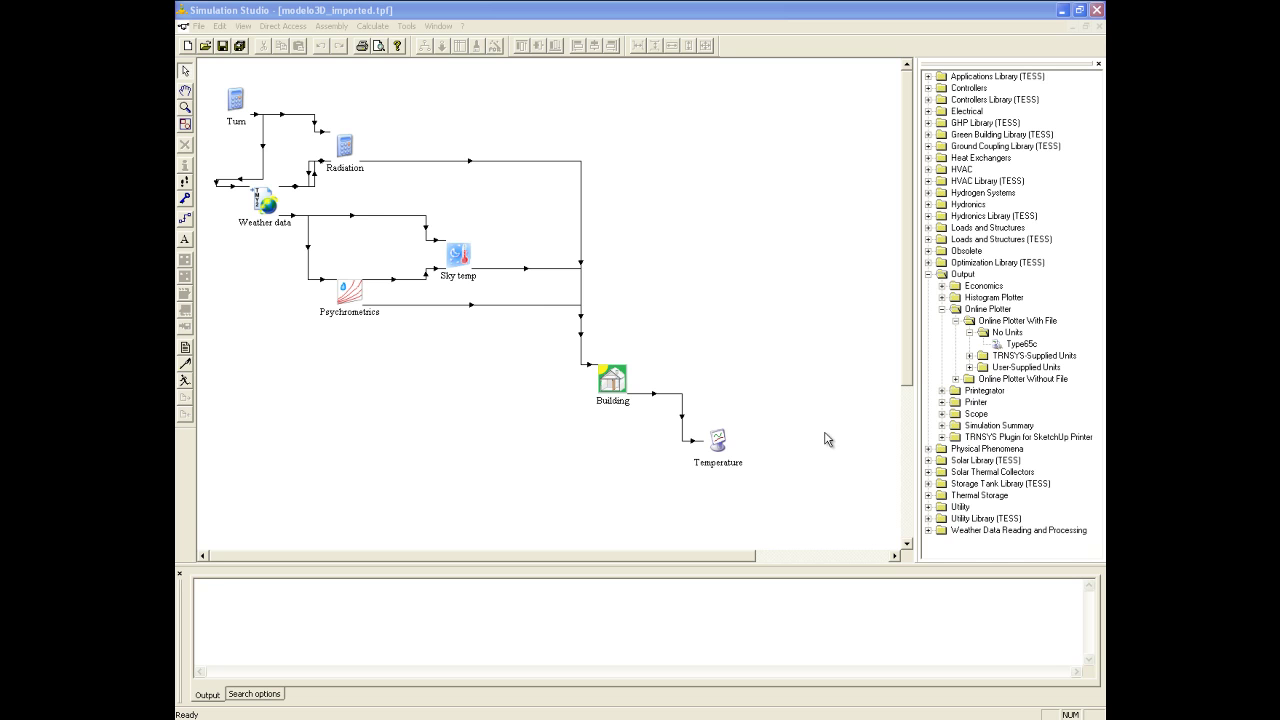
{"action": "double_click", "coordinate": [263, 203]}
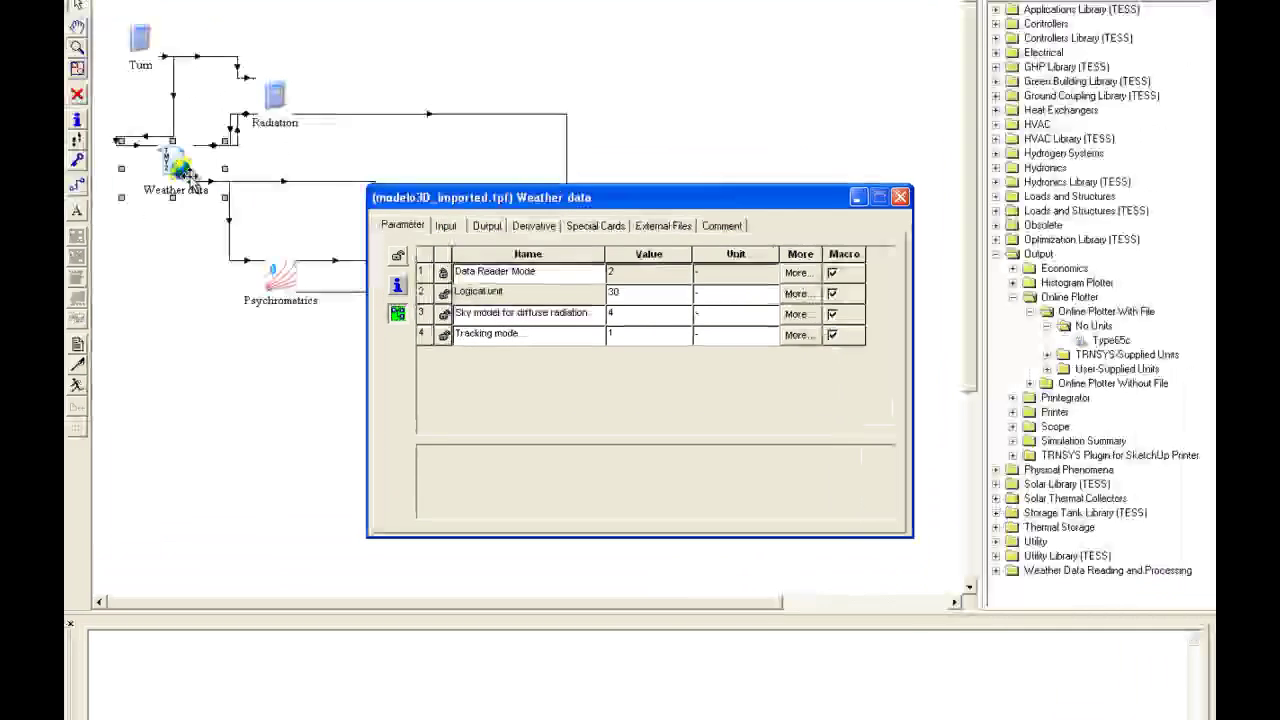
{"action": "left_click", "coordinate": [645, 222]}
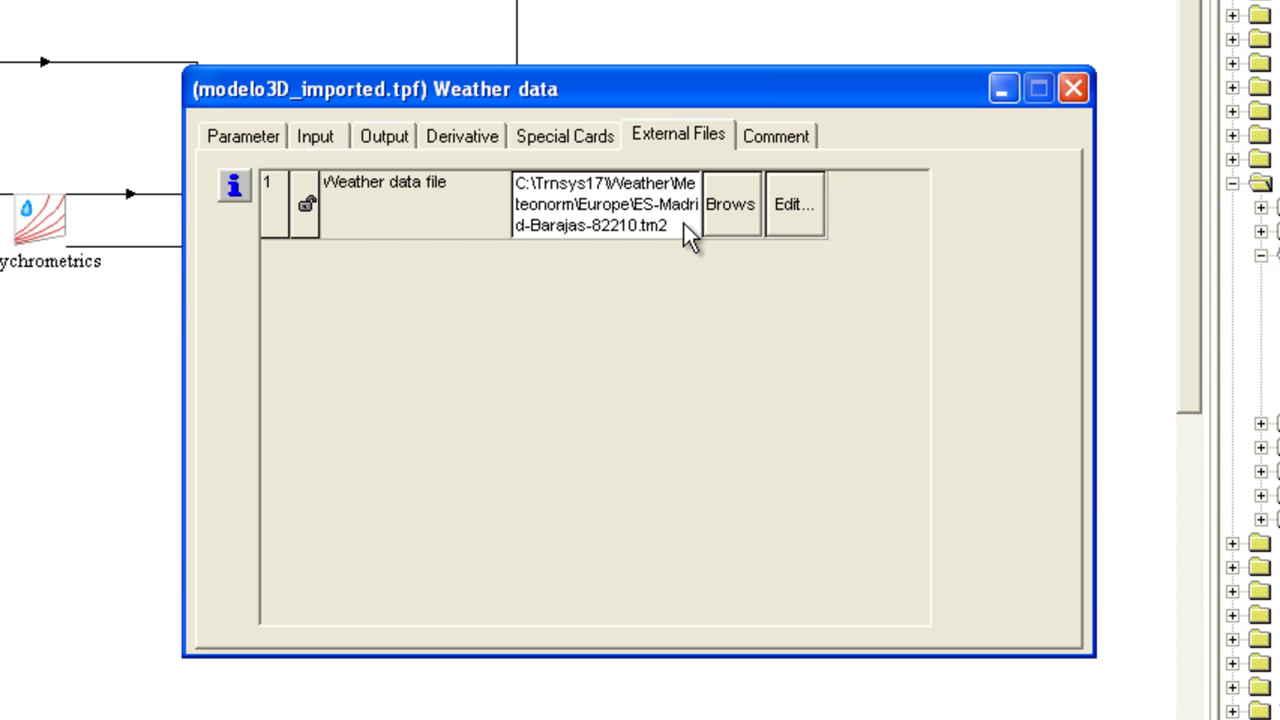
{"action": "left_click", "coordinate": [1078, 90]}
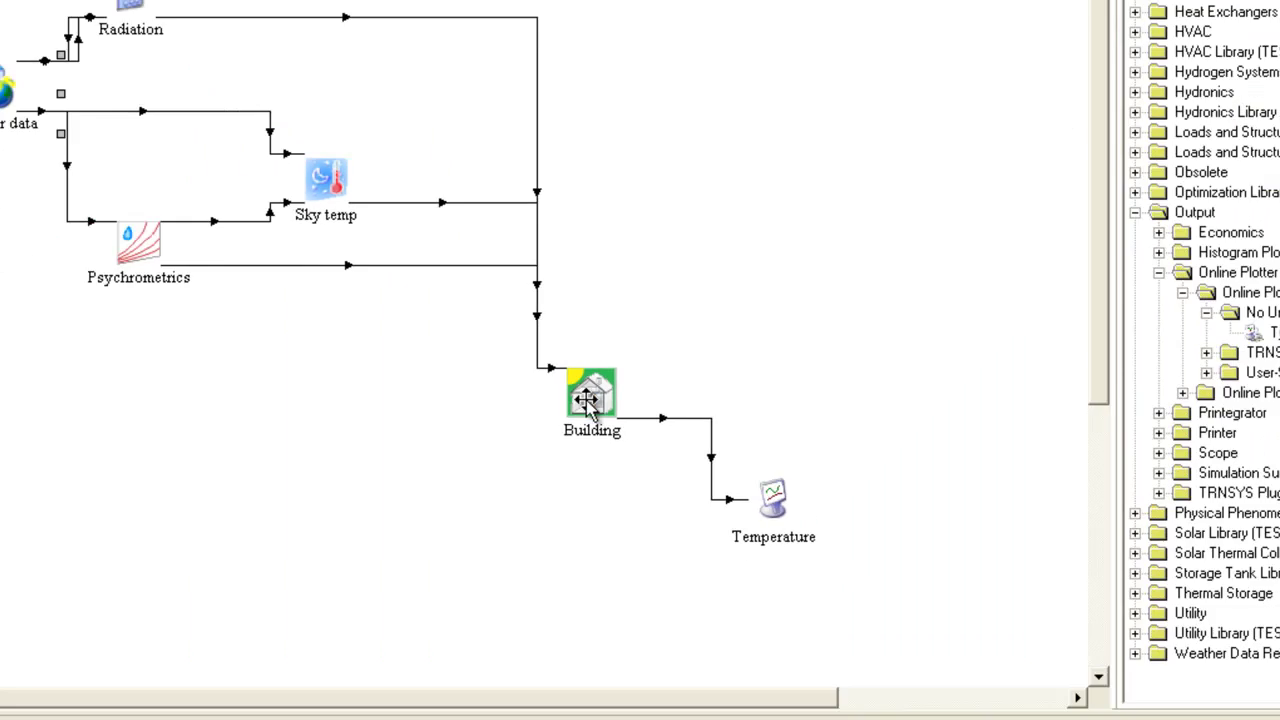
{"action": "right_click", "coordinate": [612, 382]}
{"action": "left_click", "coordinate": [642, 430]}
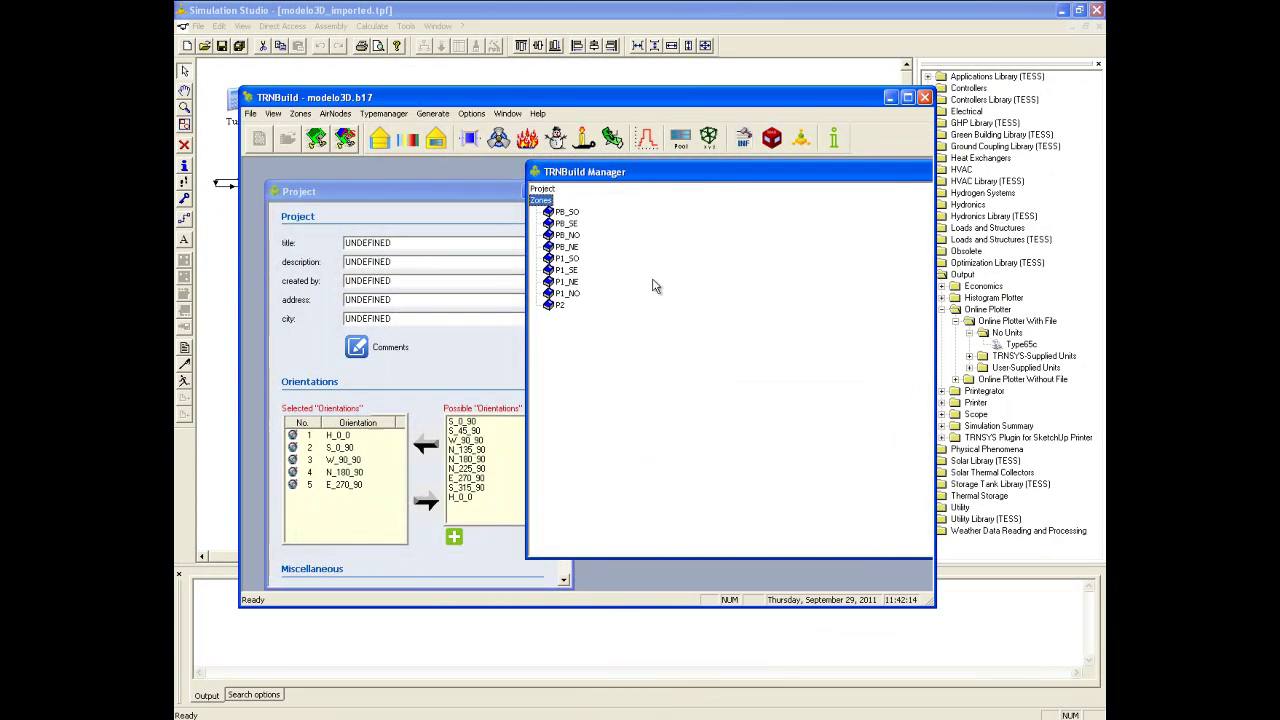
Inspect zone PB_SO's EXT_WALL surface and window in the zone editor
{"action": "left_click", "coordinate": [908, 100]}
{"action": "double_click", "coordinate": [247, 134]}
{"action": "left_click_drag", "start_coordinate": [340, 93], "coordinate": [427, 113]}
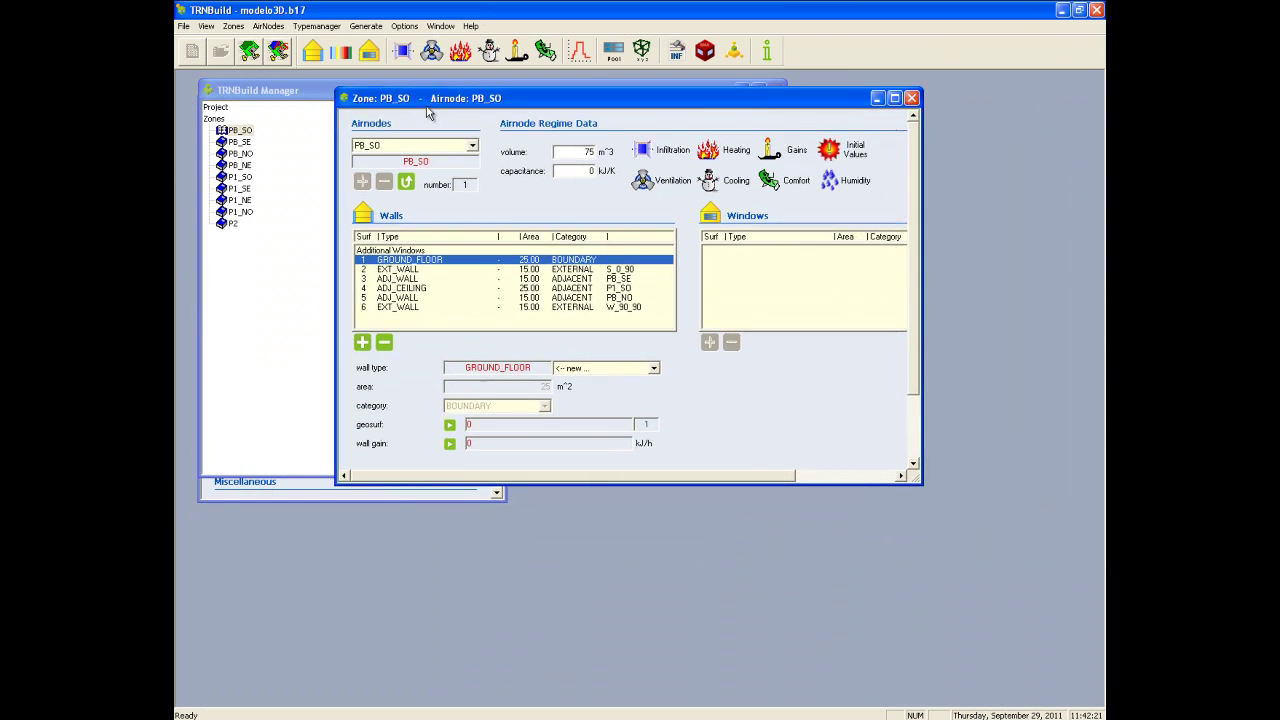
{"action": "left_click", "coordinate": [410, 270]}
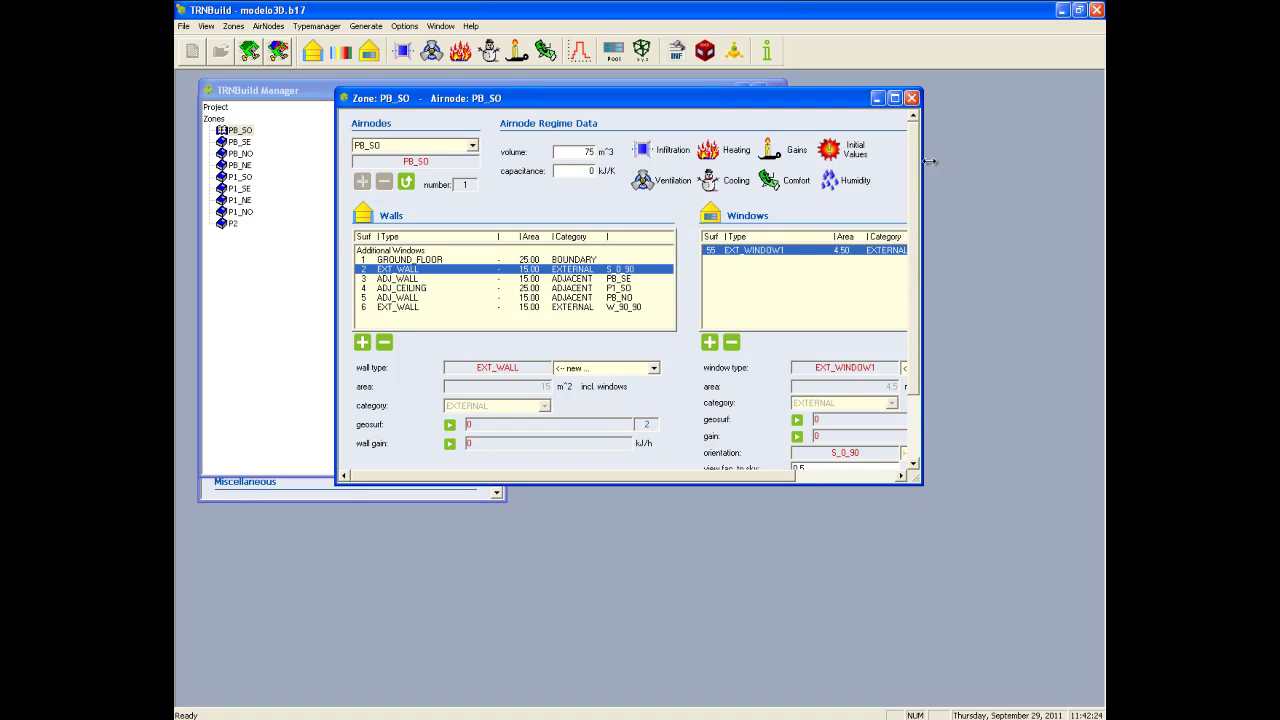
{"action": "left_click_drag", "start_coordinate": [922, 106], "coordinate": [1060, 106]}
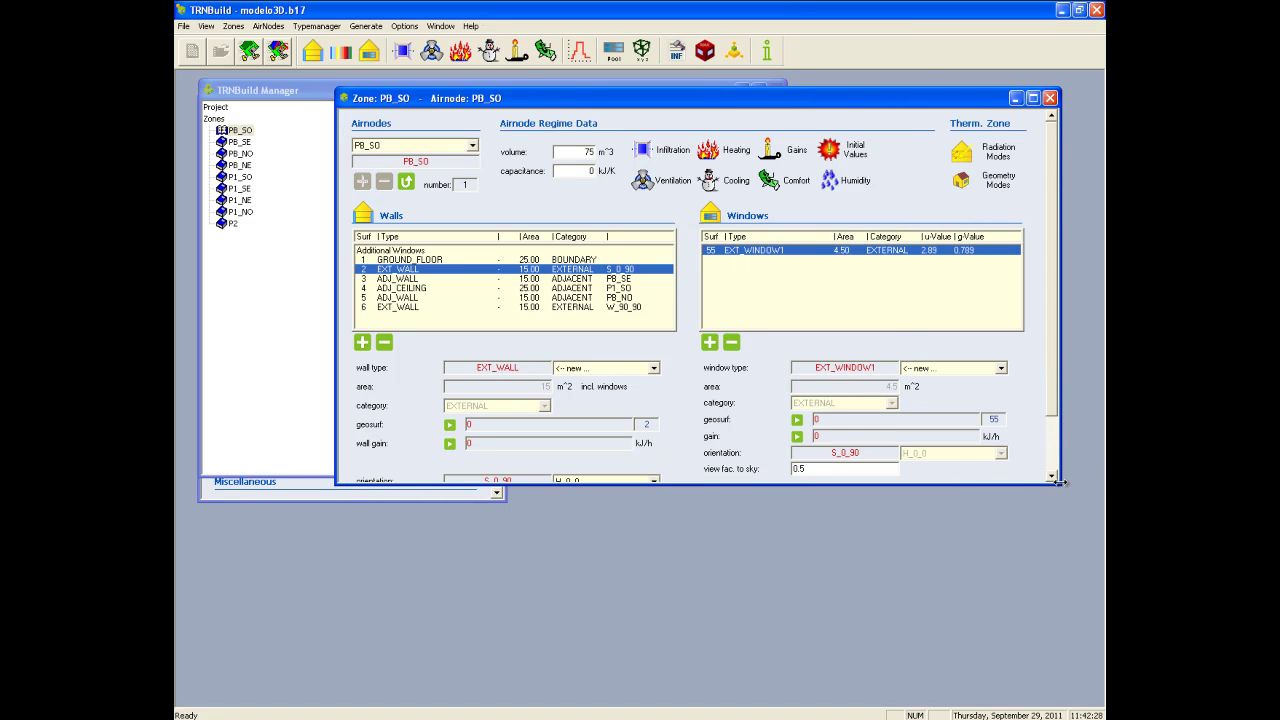
{"action": "left_click_drag", "start_coordinate": [1059, 481], "coordinate": [1072, 570]}
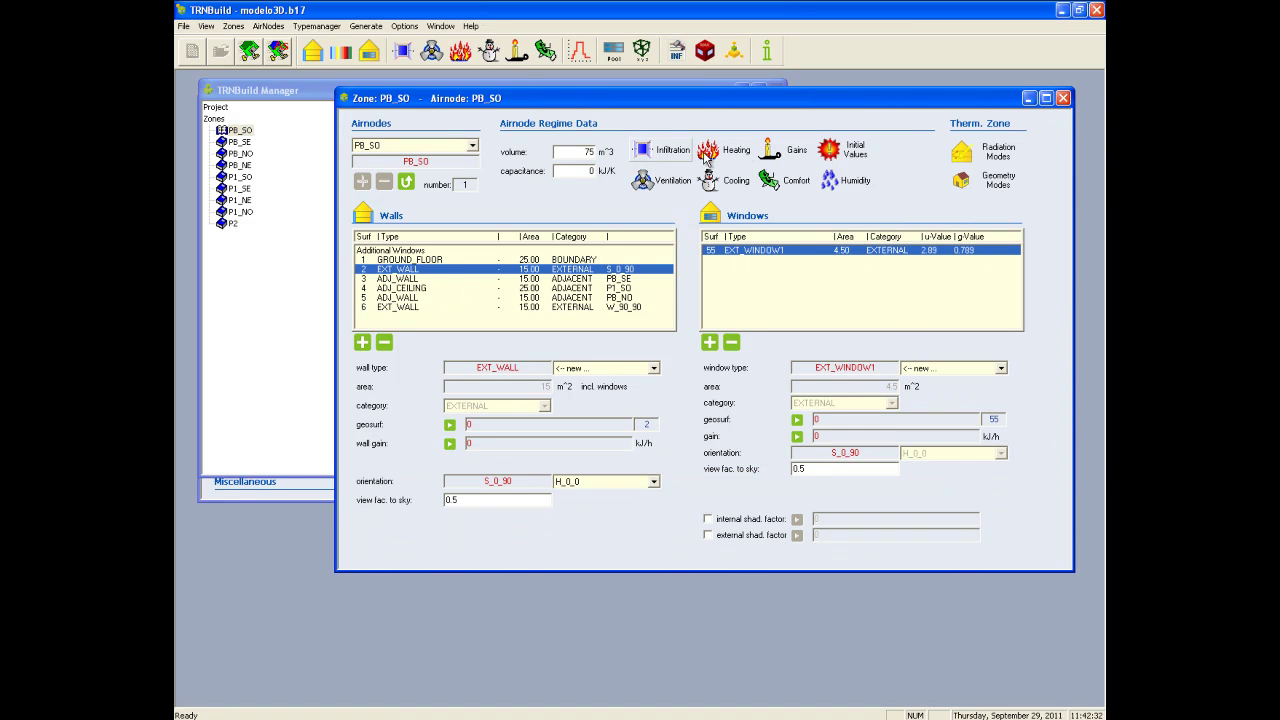
{"action": "left_click", "coordinate": [1063, 97]}
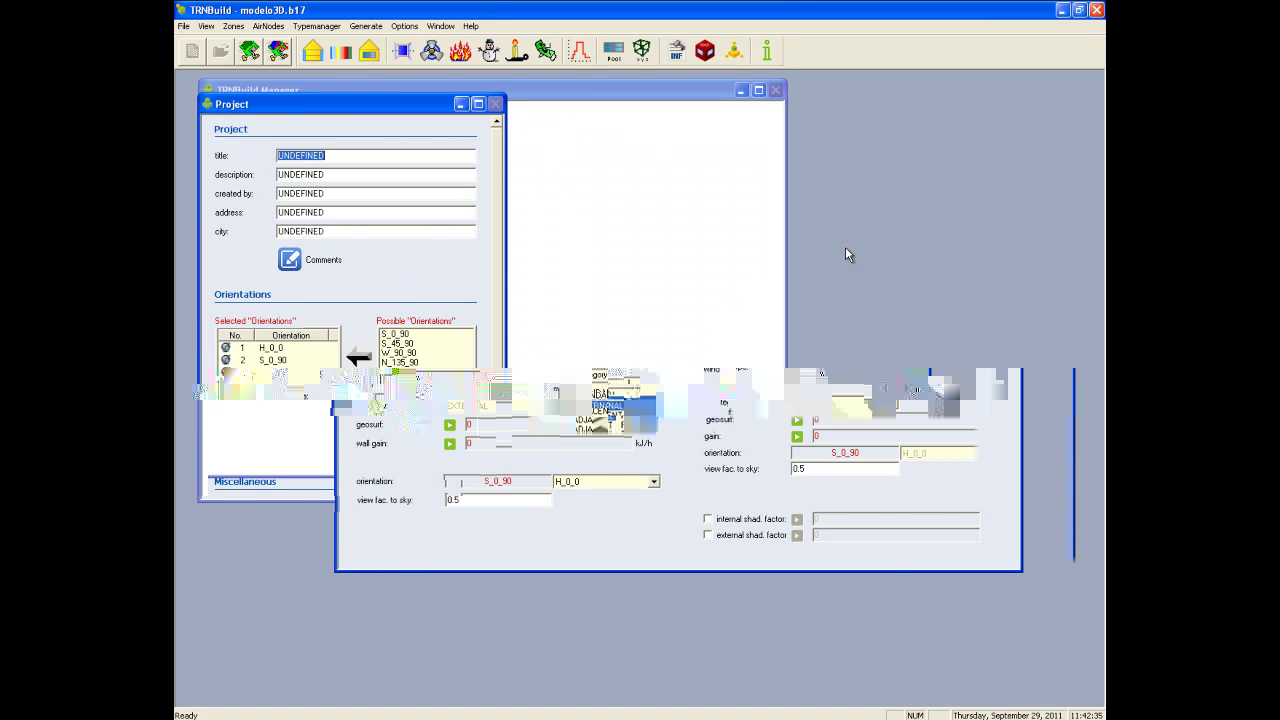
Keep the default zone outputs in the project settings and close TRNBuild
{"action": "left_click", "coordinate": [388, 480]}
{"action": "double_click", "coordinate": [462, 298]}
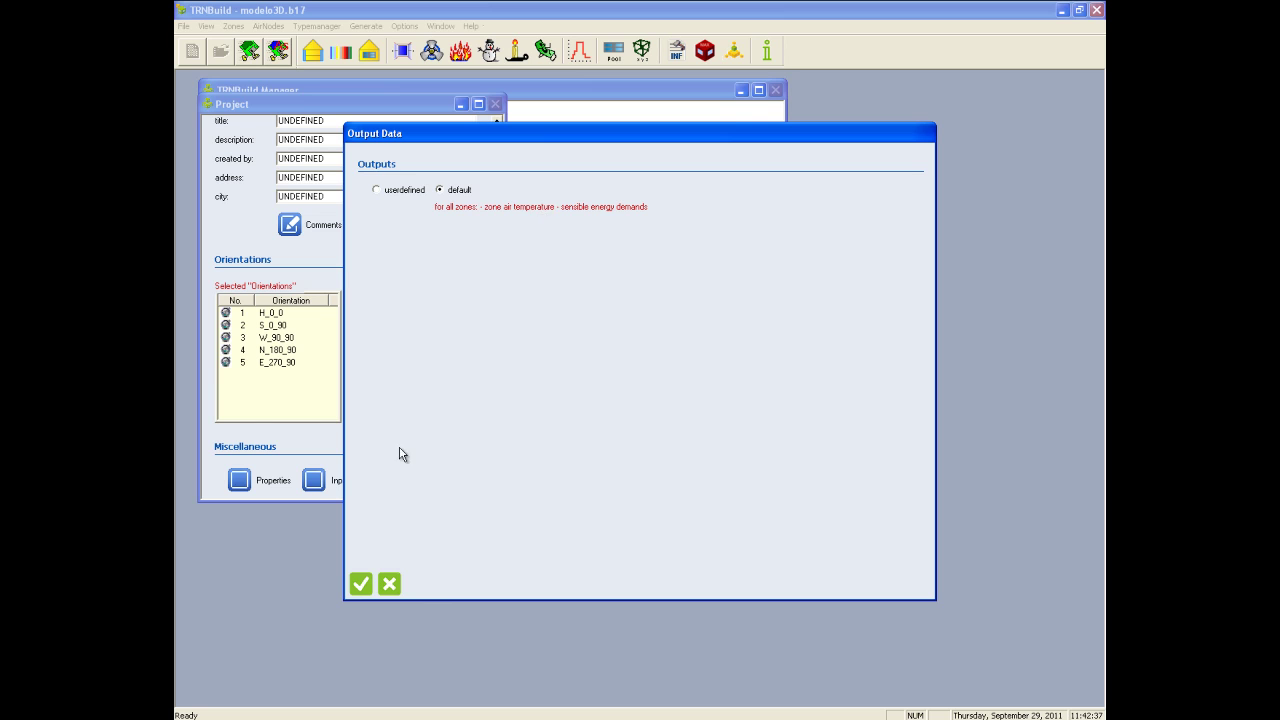
{"action": "left_click", "coordinate": [361, 586]}
{"action": "left_click", "coordinate": [397, 556]}
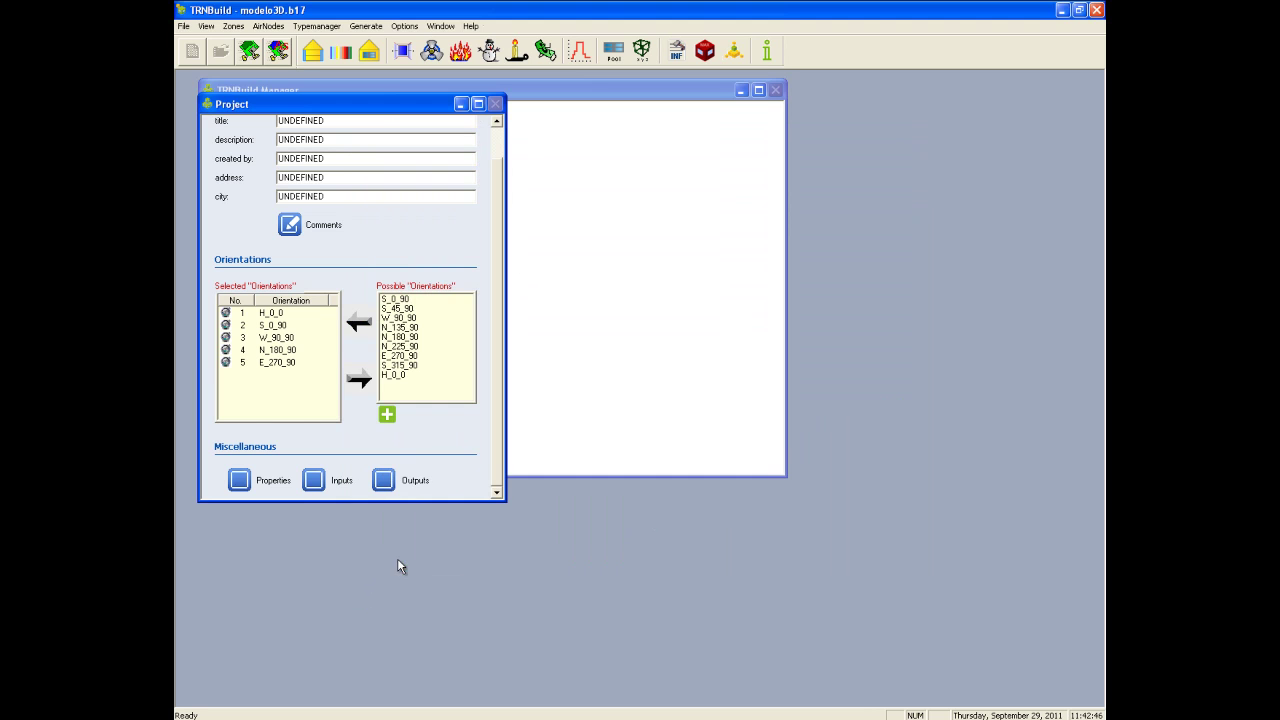
{"action": "left_click", "coordinate": [1095, 9]}
Inspect the old Temperature plotter's external files, then delete the plotter
{"action": "left_click", "coordinate": [645, 421]}
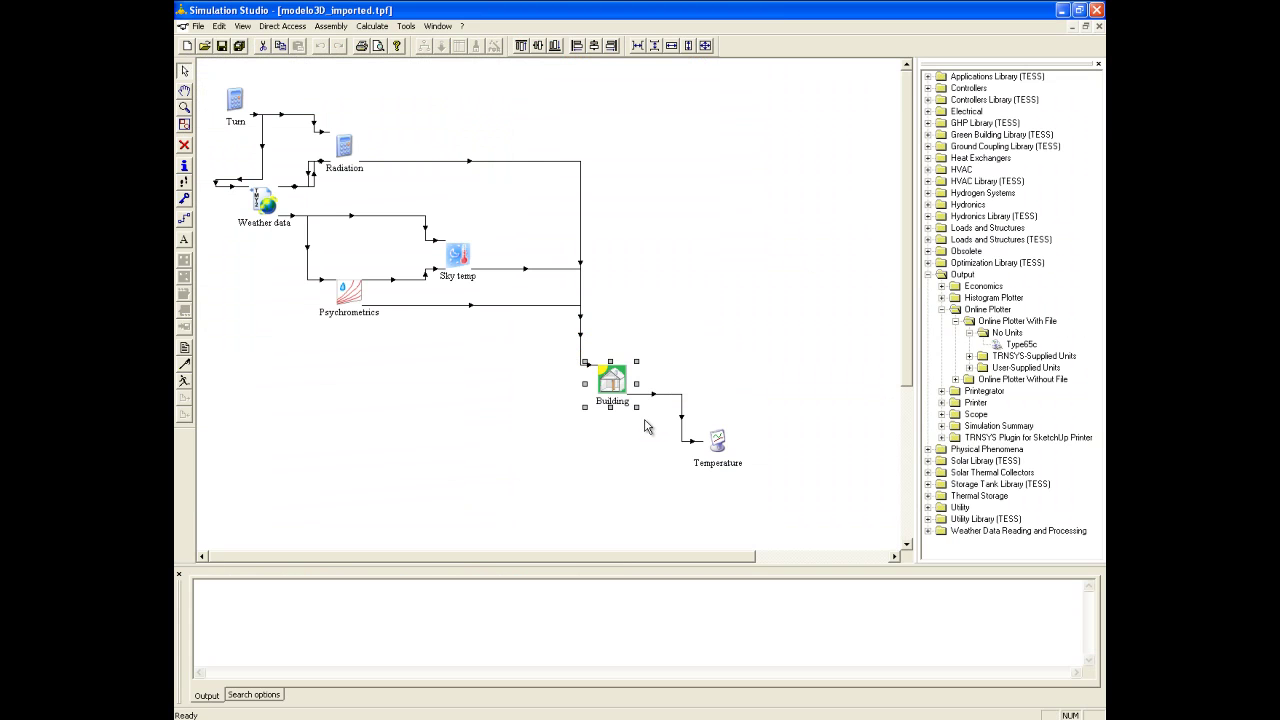
{"action": "double_click", "coordinate": [716, 446]}
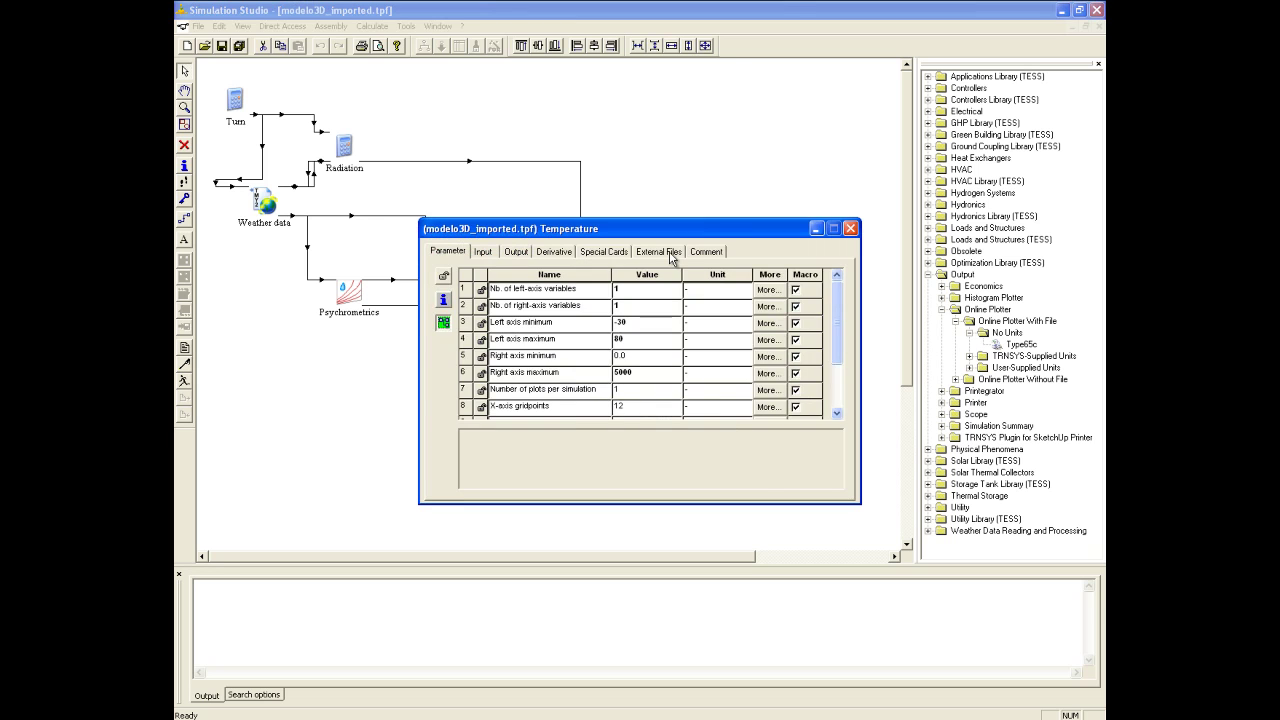
{"action": "left_click", "coordinate": [668, 252]}
{"action": "left_click", "coordinate": [850, 228]}
{"action": "key", "text": "Delete"}
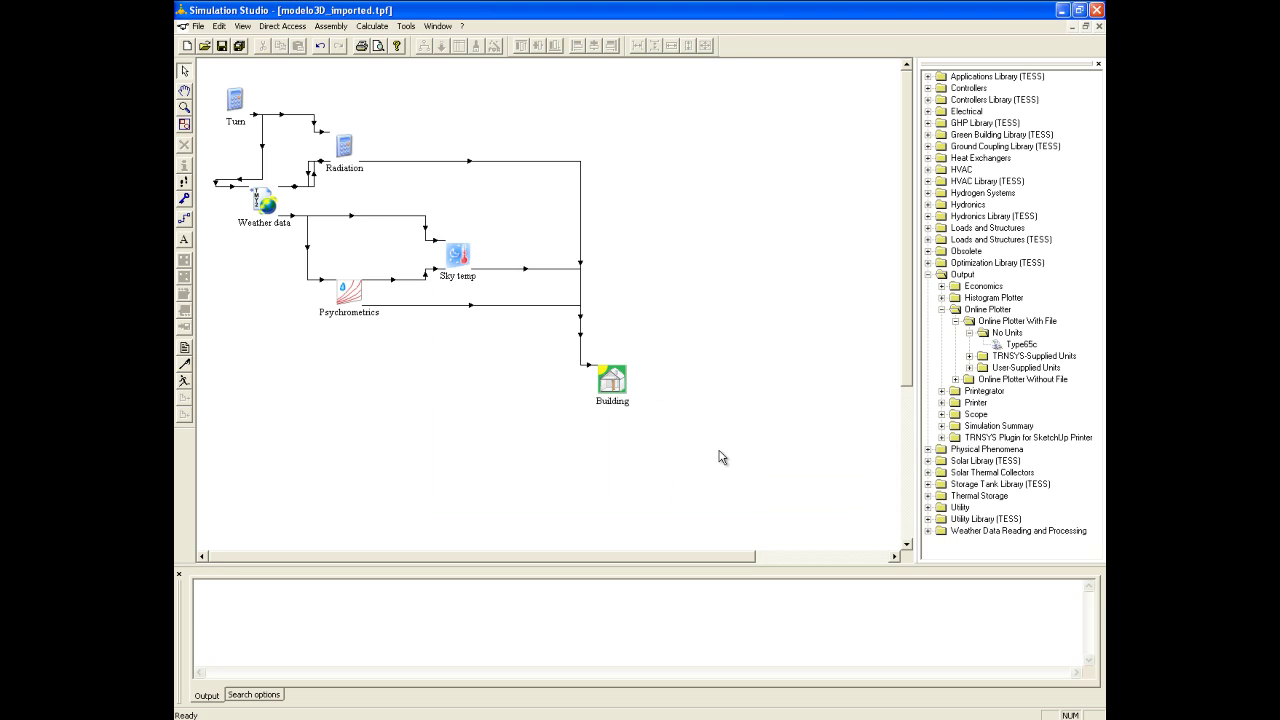
Place a Type65c online plotter below Building and link Building to it
{"action": "left_click_drag", "start_coordinate": [1020, 344], "coordinate": [737, 383]}
{"action": "left_click", "coordinate": [184, 218]}
{"action": "left_click_drag", "start_coordinate": [620, 380], "coordinate": [726, 385]}
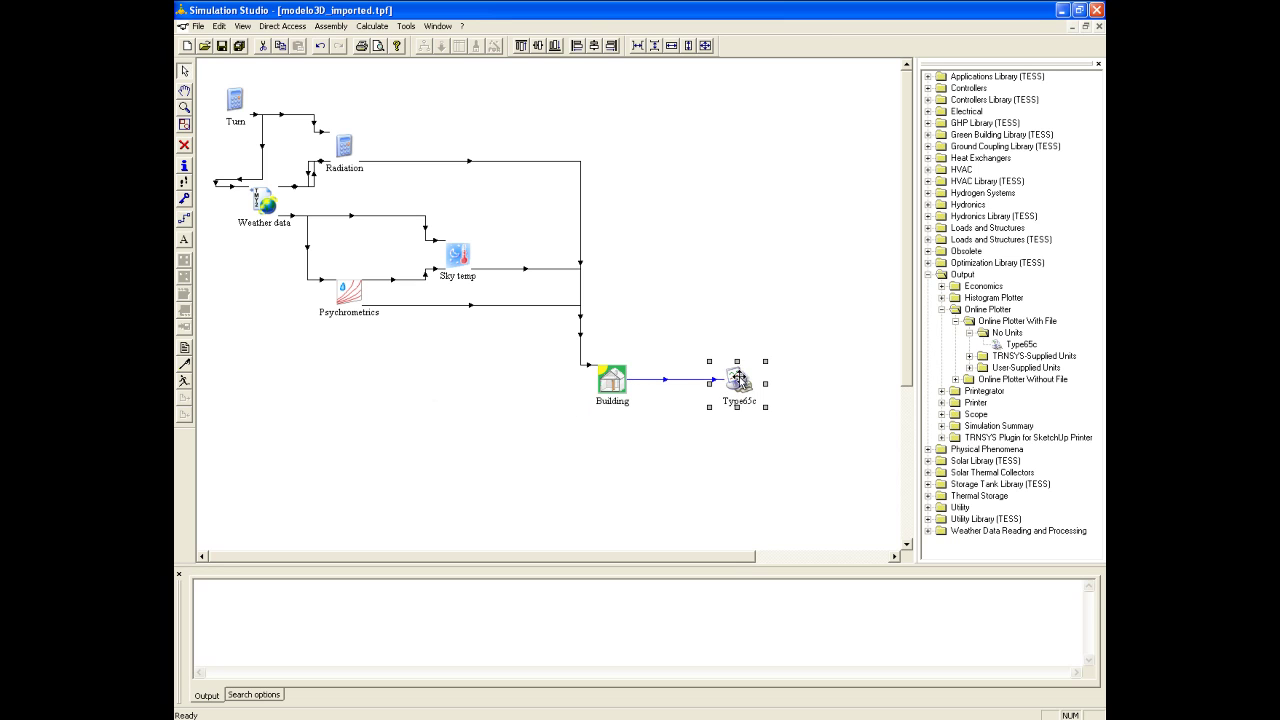
Name the Type65c plotter's output file 'temperaturas'
{"action": "double_click", "coordinate": [735, 383]}
{"action": "left_click", "coordinate": [640, 307]}
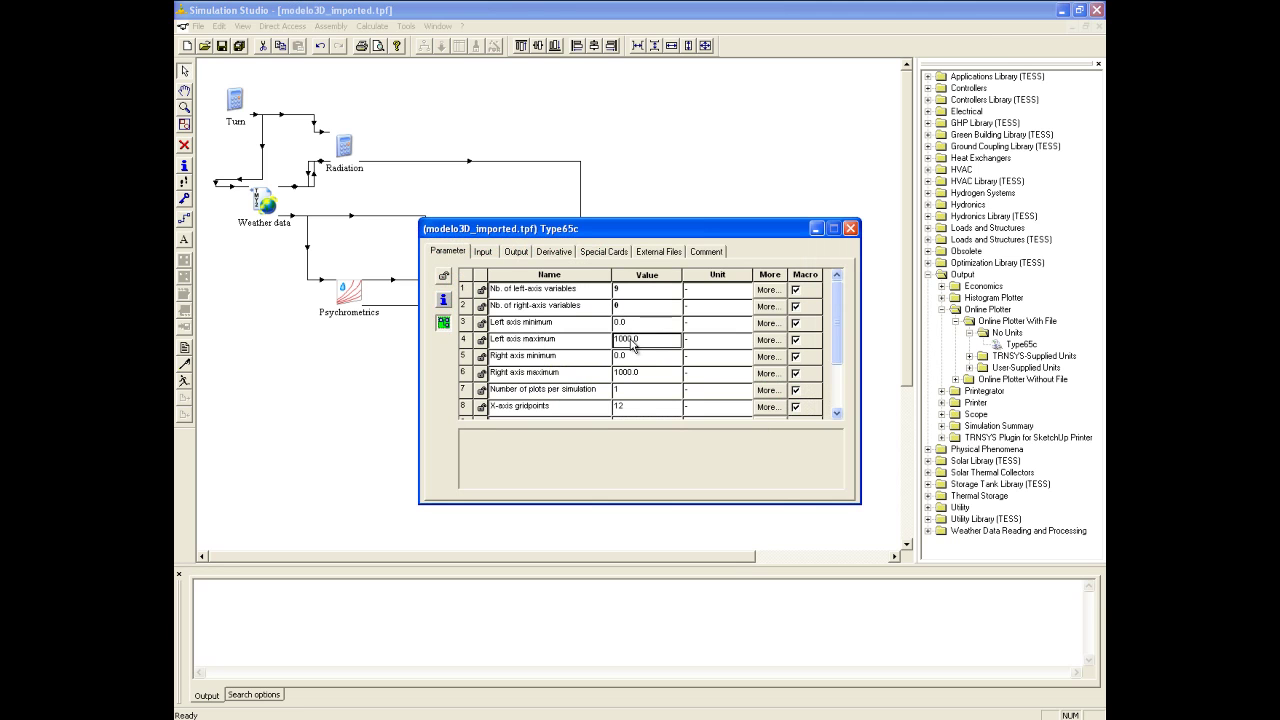
{"action": "left_click", "coordinate": [648, 252]}
{"action": "left_click", "coordinate": [639, 283]}
{"action": "type", "text": "temperaturas.ou"}
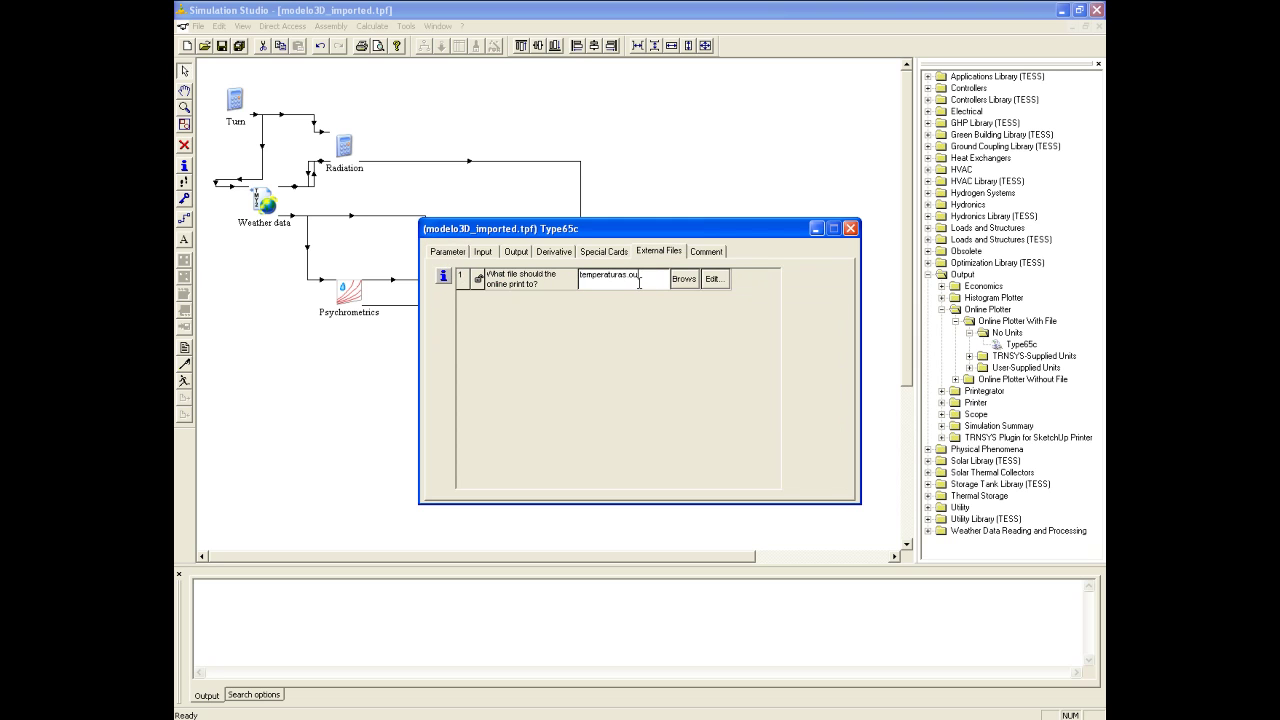
{"action": "left_click", "coordinate": [850, 228]}
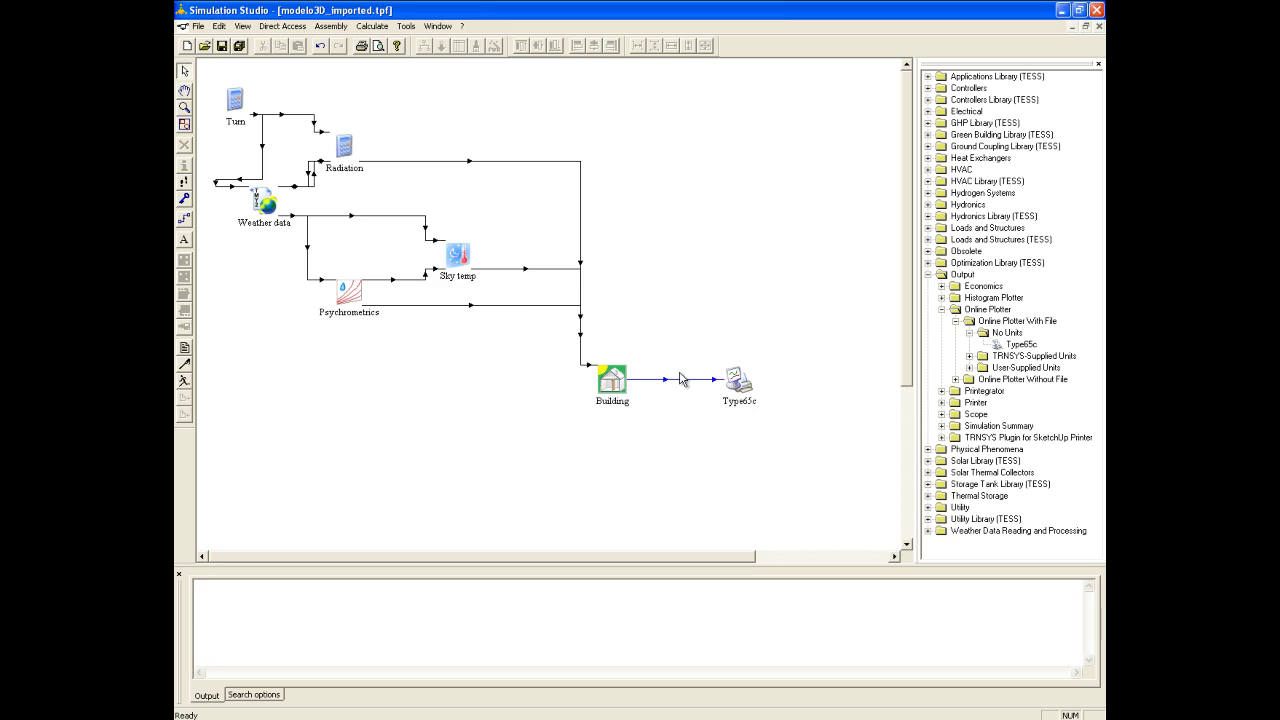
Connect the zone TAIR outputs to left-axis variables 1–9, then run the simulation
{"action": "double_click", "coordinate": [680, 378]}
{"action": "mouse_move", "coordinate": [550, 285]}
{"action": "left_mouse_down"}
{"action": "mouse_move", "coordinate": [634, 285]}
{"action": "mouse_move", "coordinate": [634, 301]}
{"action": "left_mouse_up"}
{"action": "left_click_drag", "start_coordinate": [550, 317], "coordinate": [634, 317]}
{"action": "left_click_drag", "start_coordinate": [552, 333], "coordinate": [634, 333]}
{"action": "mouse_move", "coordinate": [552, 349]}
{"action": "left_mouse_down"}
{"action": "mouse_move", "coordinate": [634, 349]}
{"action": "mouse_move", "coordinate": [634, 365]}
{"action": "left_mouse_up"}
{"action": "mouse_move", "coordinate": [552, 381]}
{"action": "left_mouse_down"}
{"action": "mouse_move", "coordinate": [634, 381]}
{"action": "mouse_move", "coordinate": [634, 397]}
{"action": "left_mouse_up"}
{"action": "left_click_drag", "start_coordinate": [552, 413], "coordinate": [636, 413]}
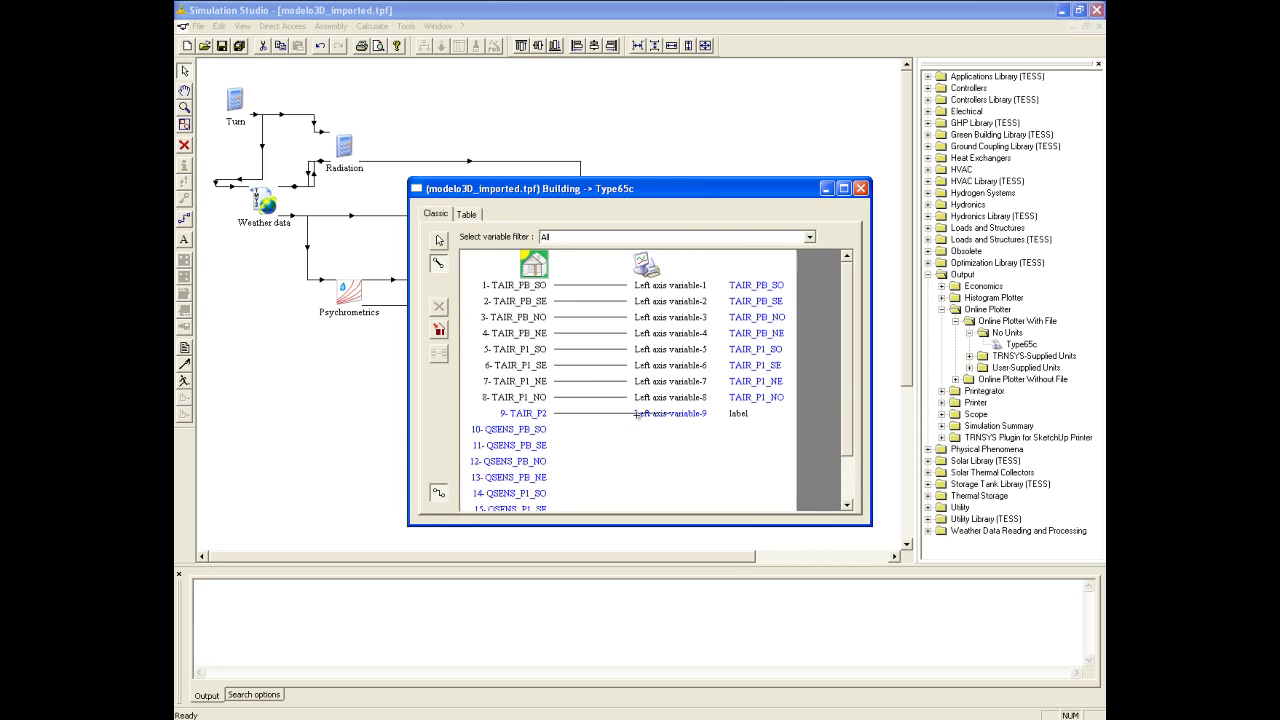
{"action": "left_click", "coordinate": [860, 188]}
{"action": "left_click", "coordinate": [185, 381]}
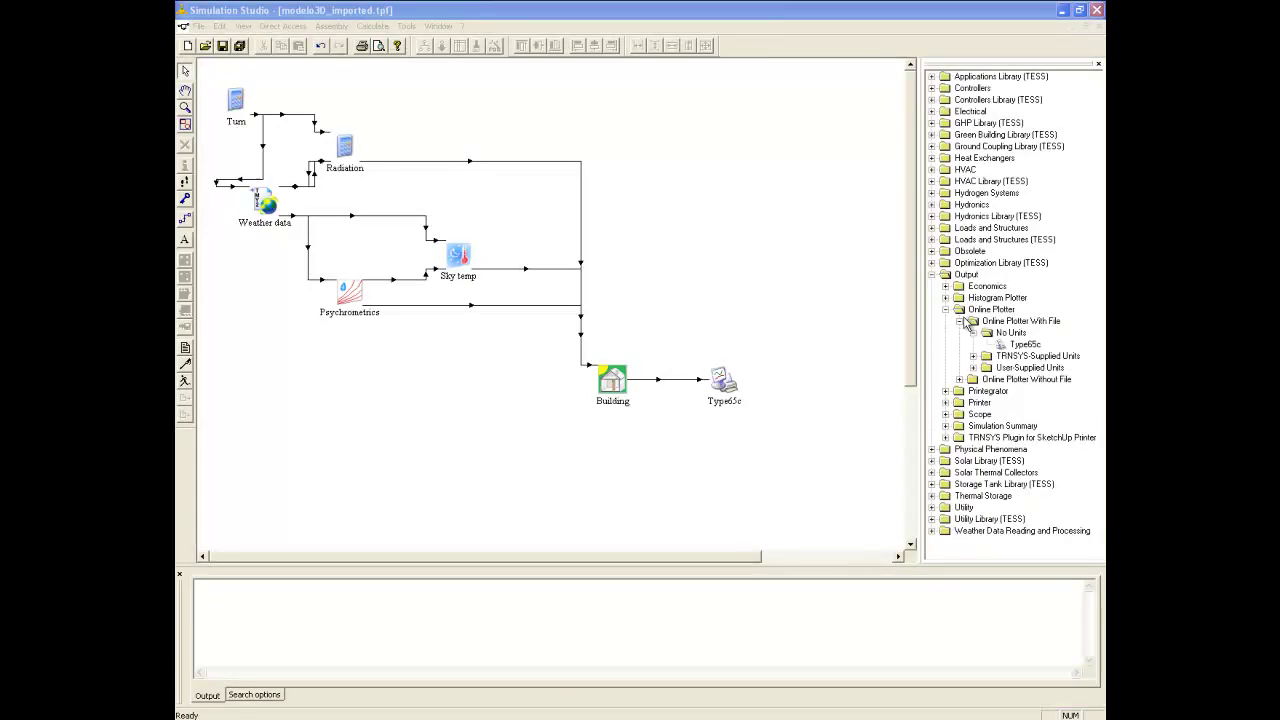
Place a Type125 SketchUp printer above Type65c and link Building to it
{"action": "left_click", "coordinate": [945, 437]}
{"action": "left_click_drag", "start_coordinate": [987, 452], "coordinate": [720, 318]}
{"action": "left_click", "coordinate": [184, 218]}
{"action": "left_click_drag", "start_coordinate": [630, 366], "coordinate": [701, 305]}
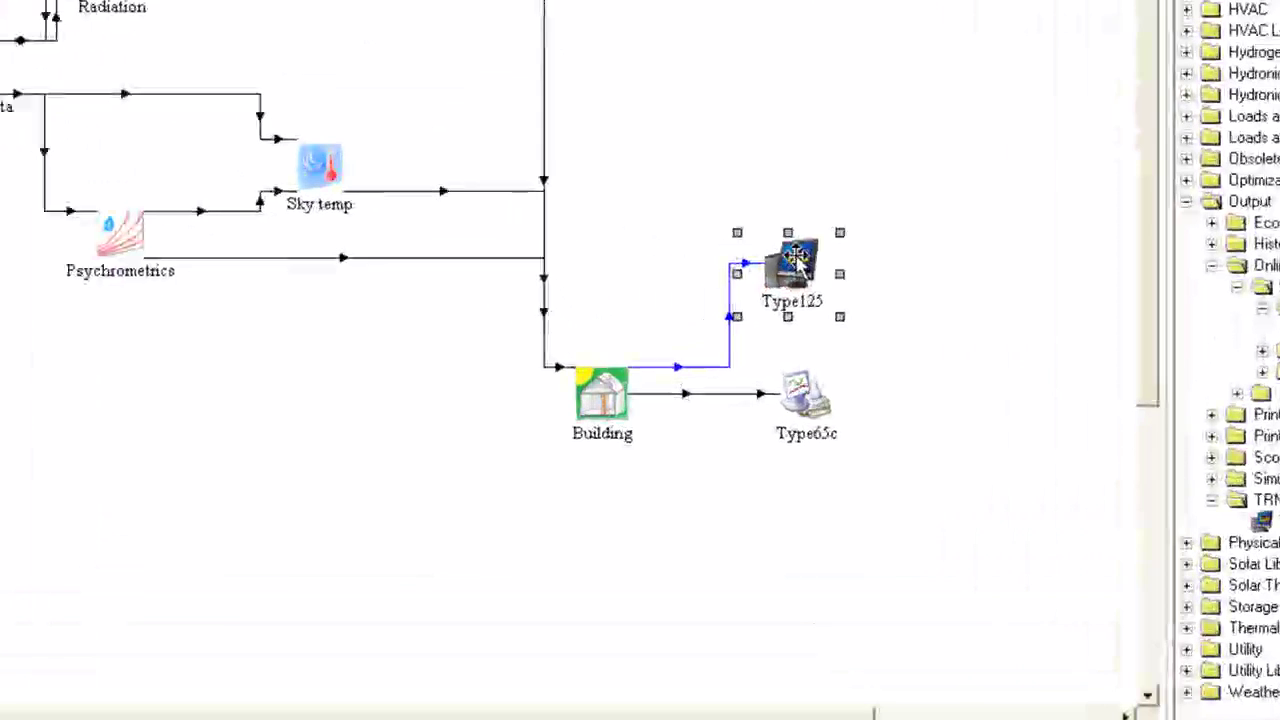
Set Type125's How many Inputs parameter to 9
{"action": "double_click", "coordinate": [715, 308]}
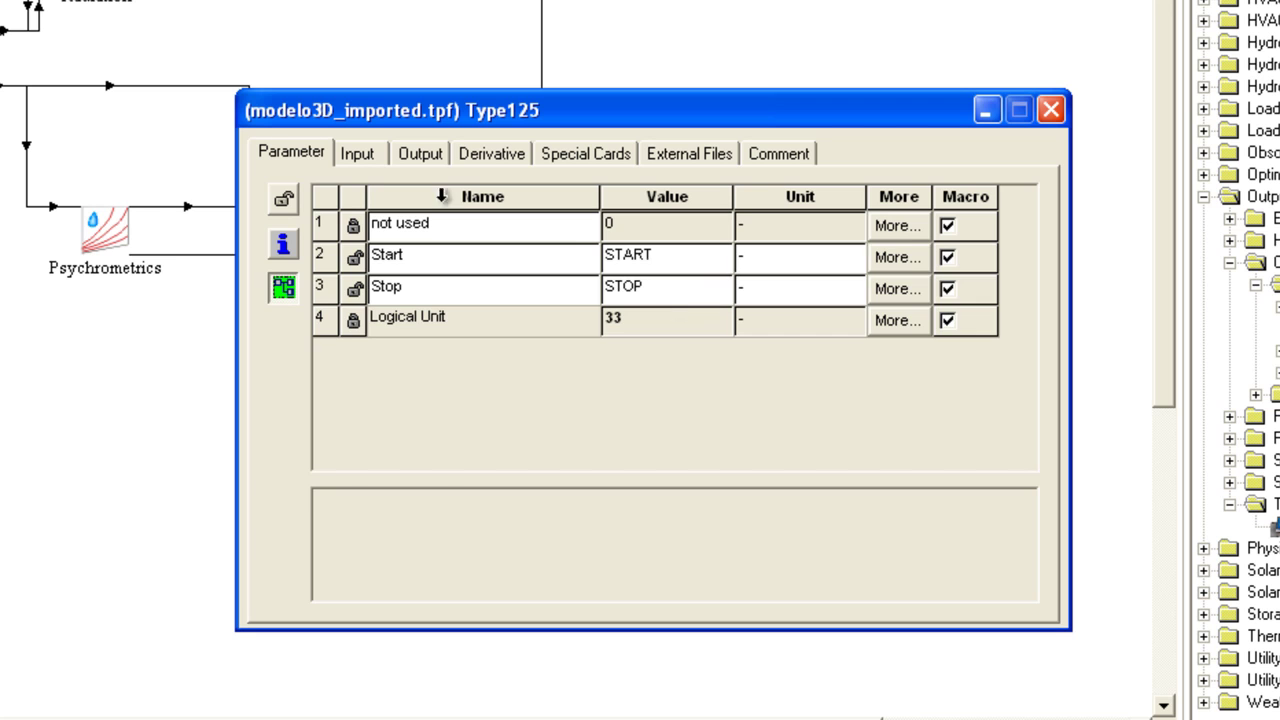
{"action": "left_click", "coordinate": [362, 154]}
{"action": "double_click", "coordinate": [867, 505]}
{"action": "type", "text": "9"}
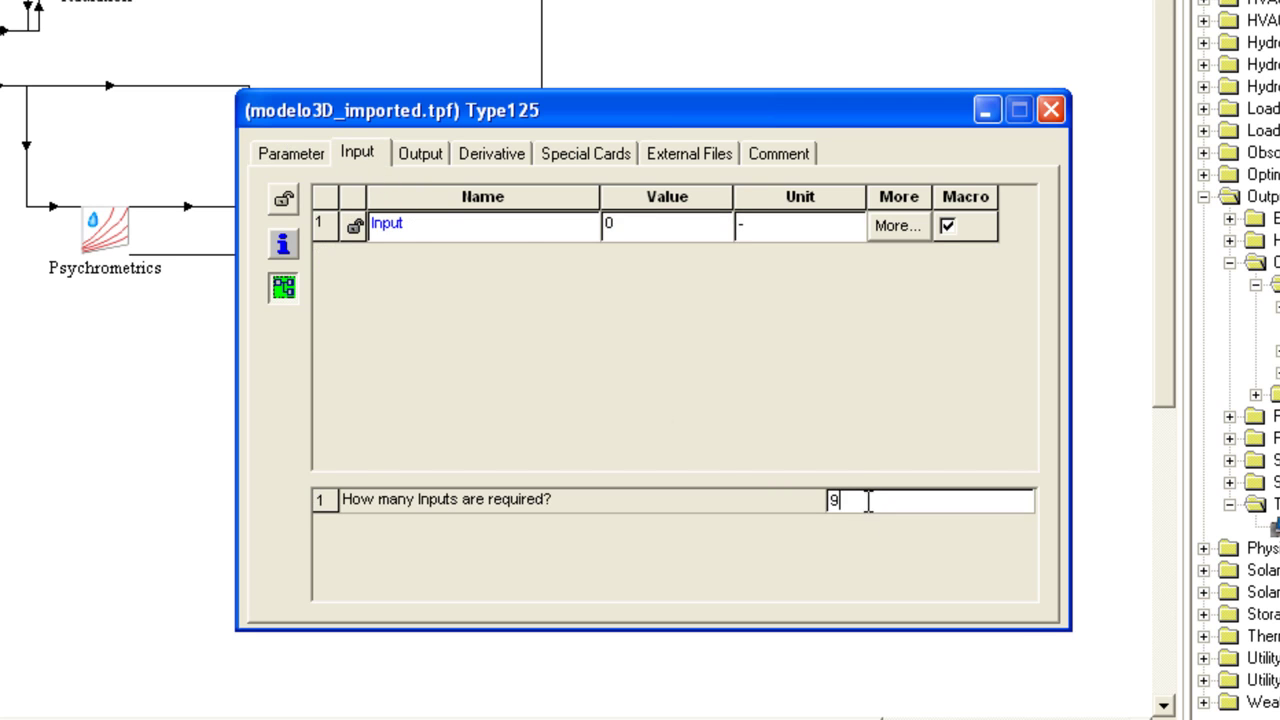
{"action": "left_click", "coordinate": [528, 224]}
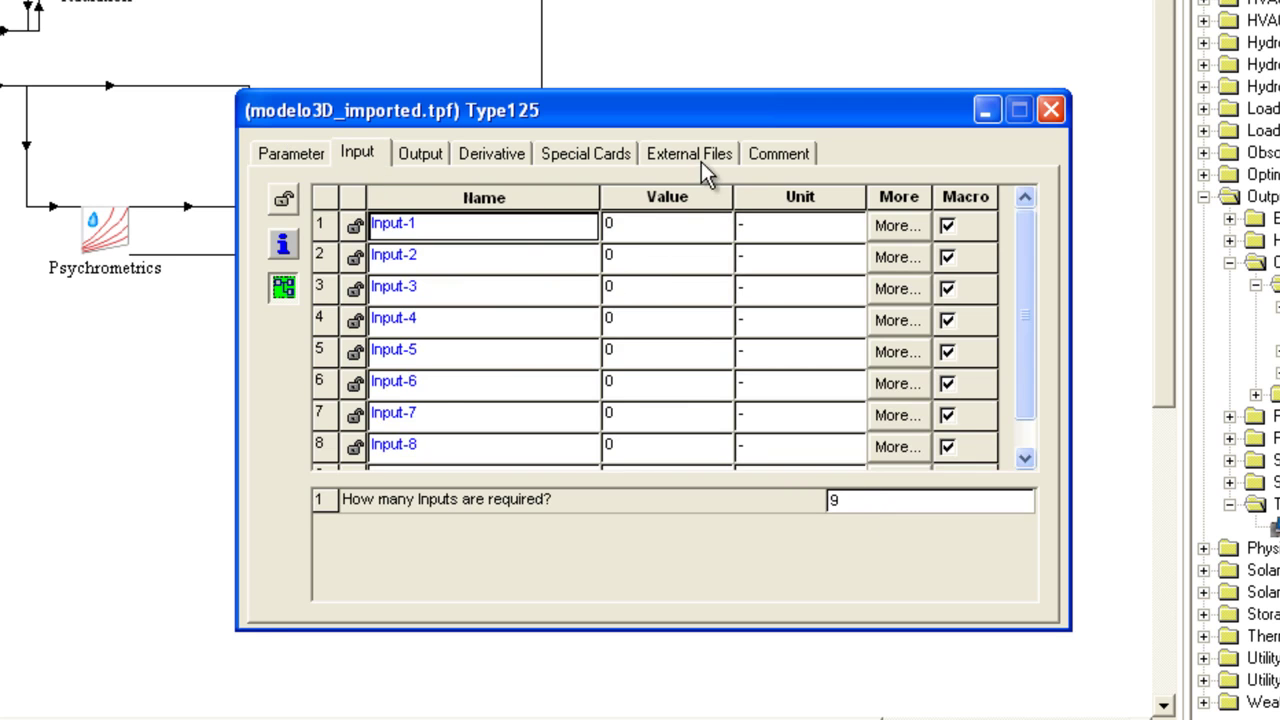
{"action": "left_click", "coordinate": [700, 160]}
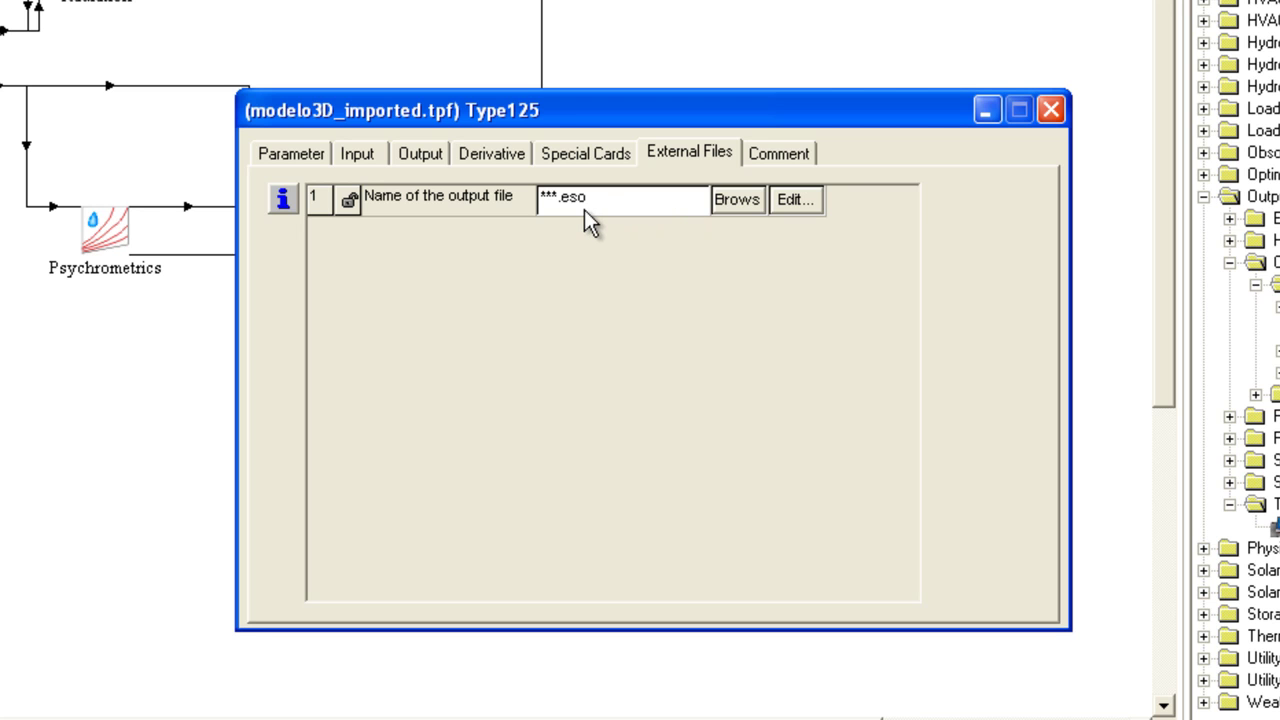
{"action": "left_click", "coordinate": [1051, 110]}
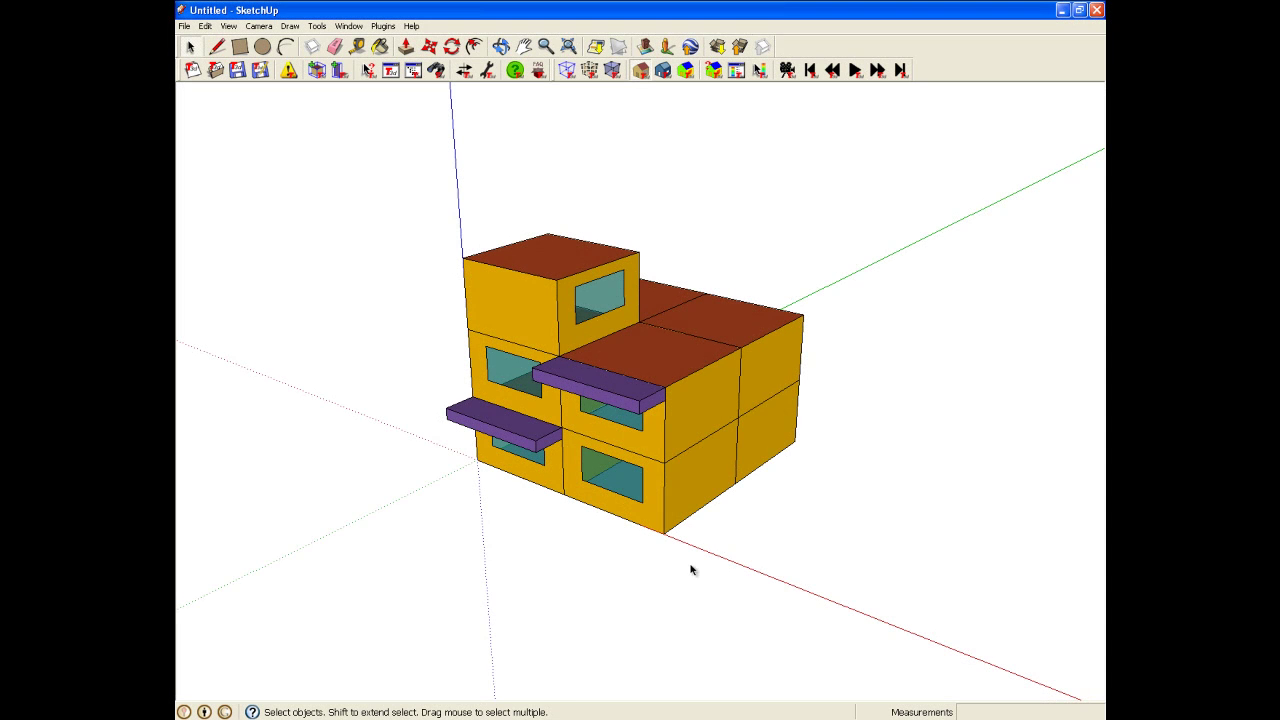
Turn on shadows and set the shadow date to 7/22 at 00:00
{"action": "left_click", "coordinate": [228, 25]}
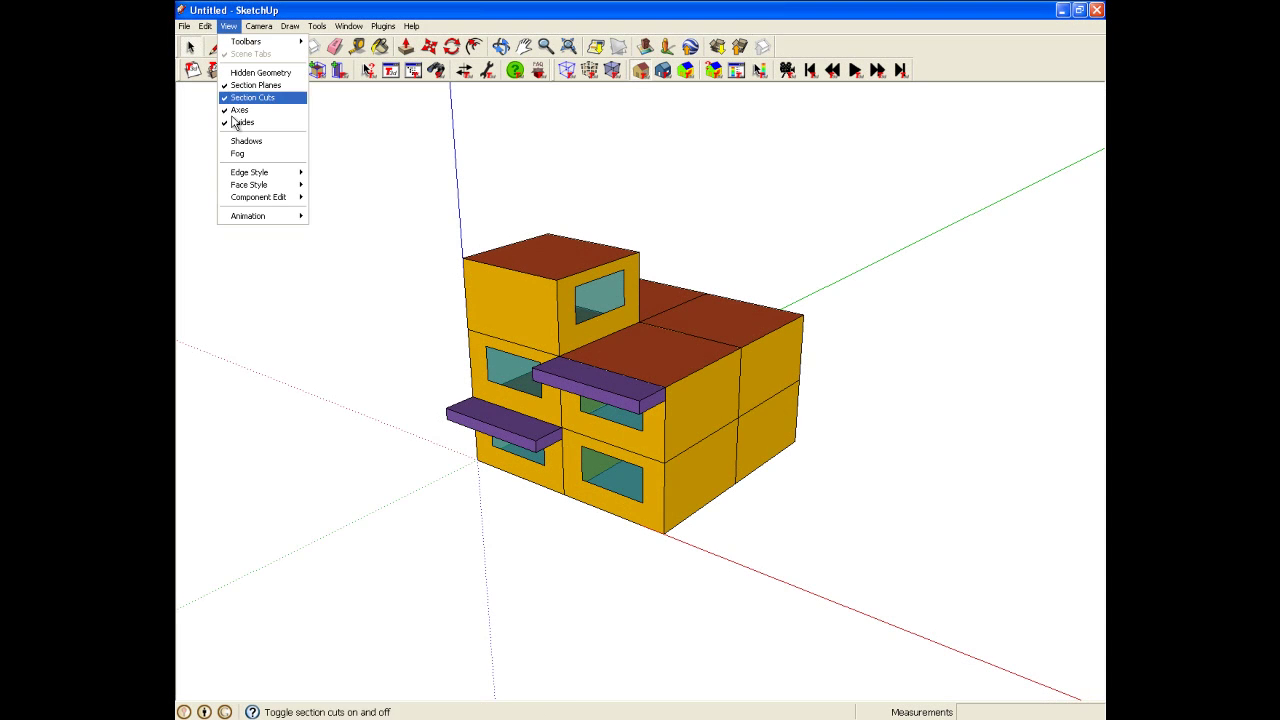
{"action": "left_click", "coordinate": [237, 145]}
{"action": "left_click", "coordinate": [349, 25]}
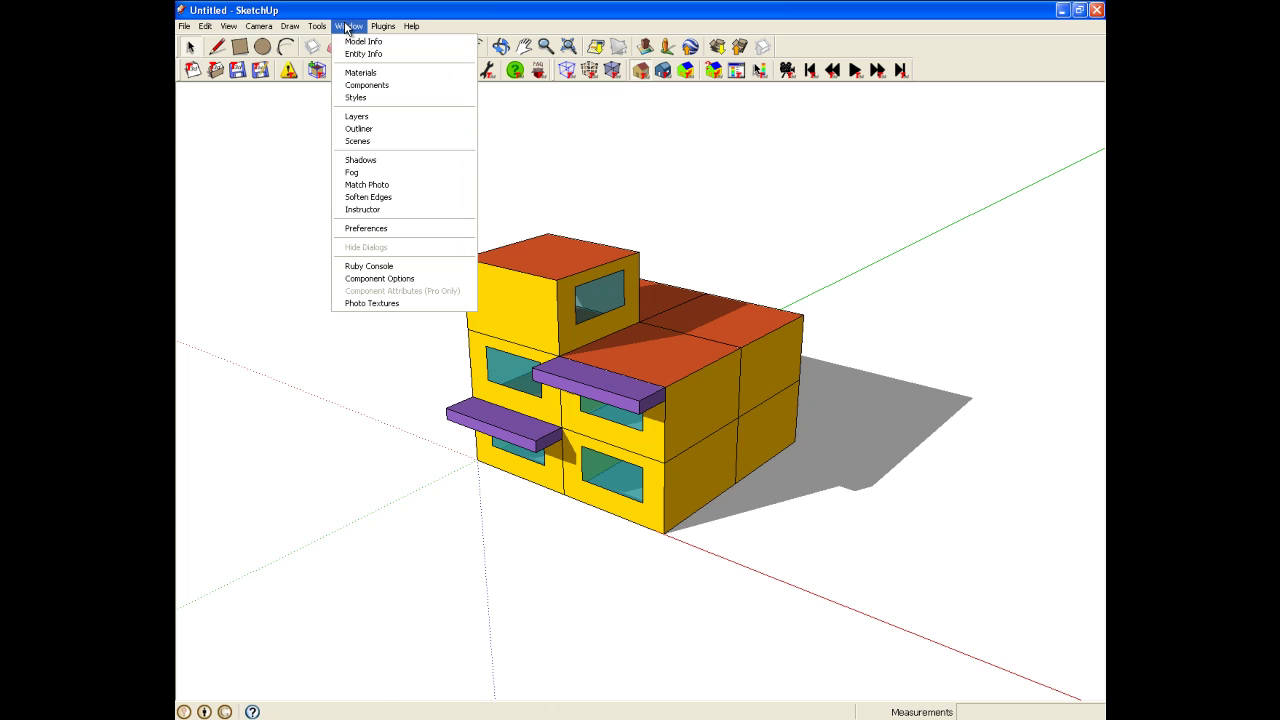
{"action": "left_click", "coordinate": [356, 162]}
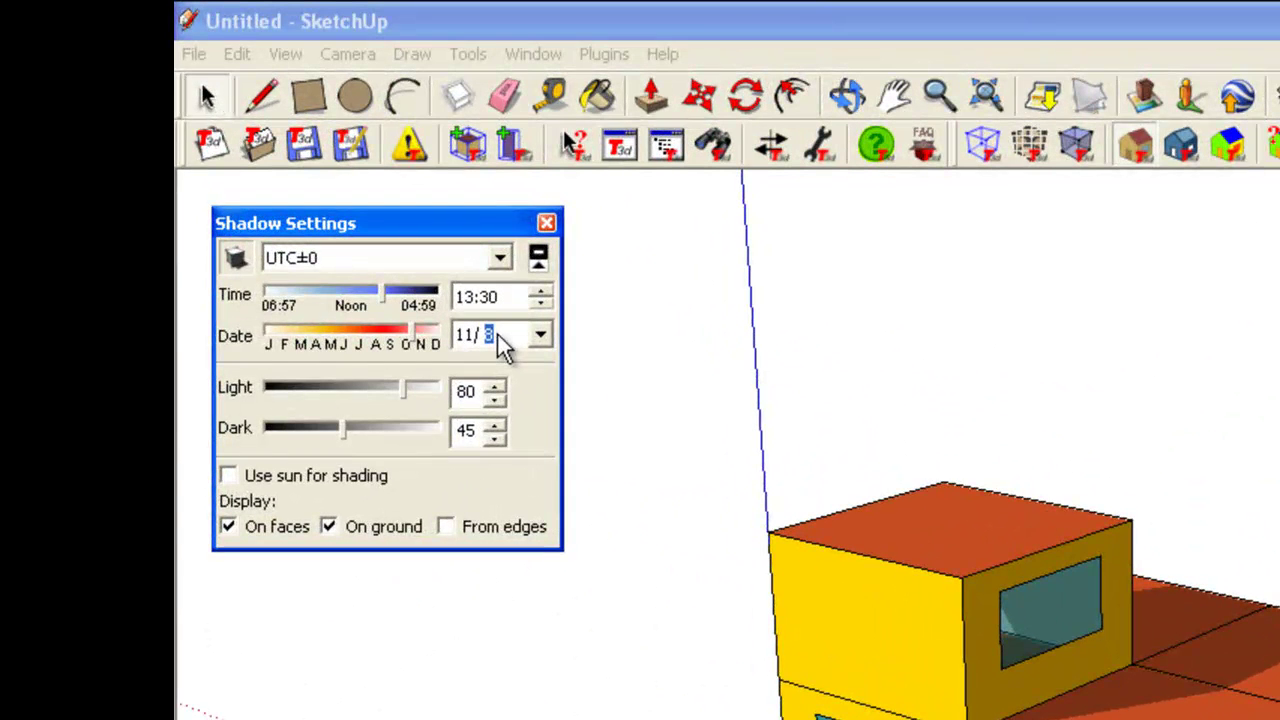
{"action": "left_click", "coordinate": [314, 163]}
{"action": "type", "text": "7/22"}
{"action": "left_click", "coordinate": [469, 300]}
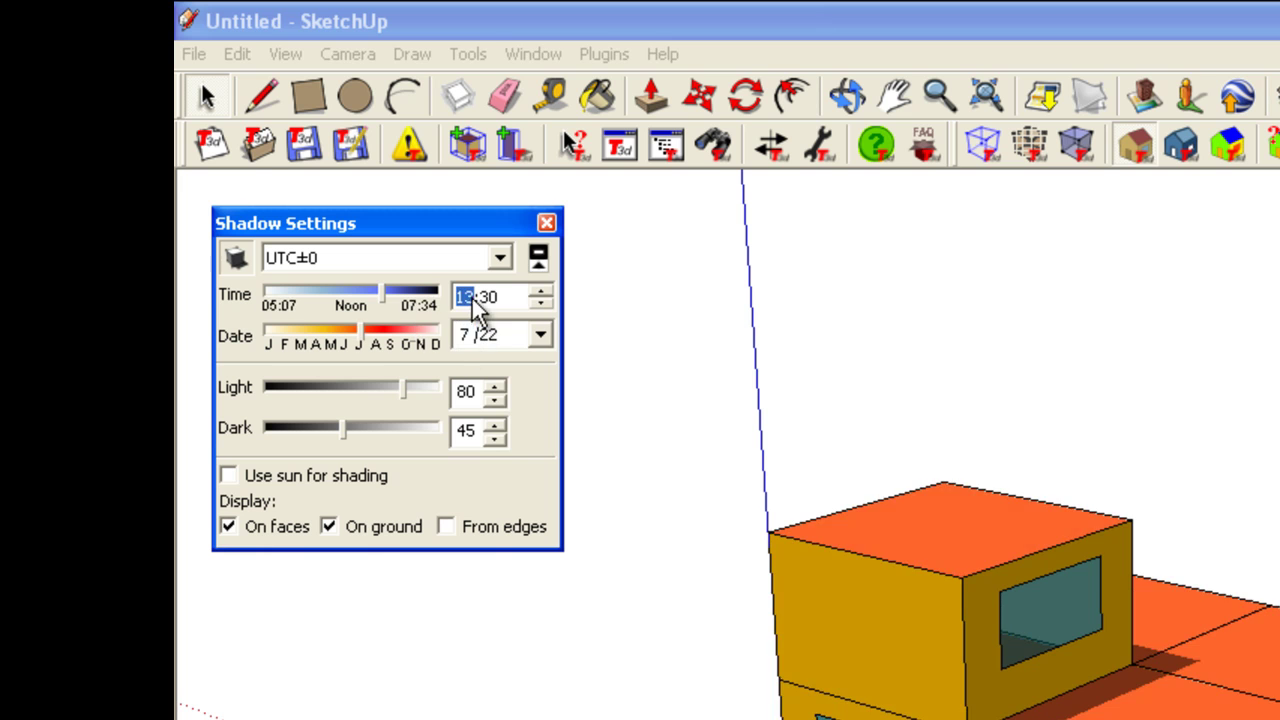
{"action": "type", "text": "0000"}
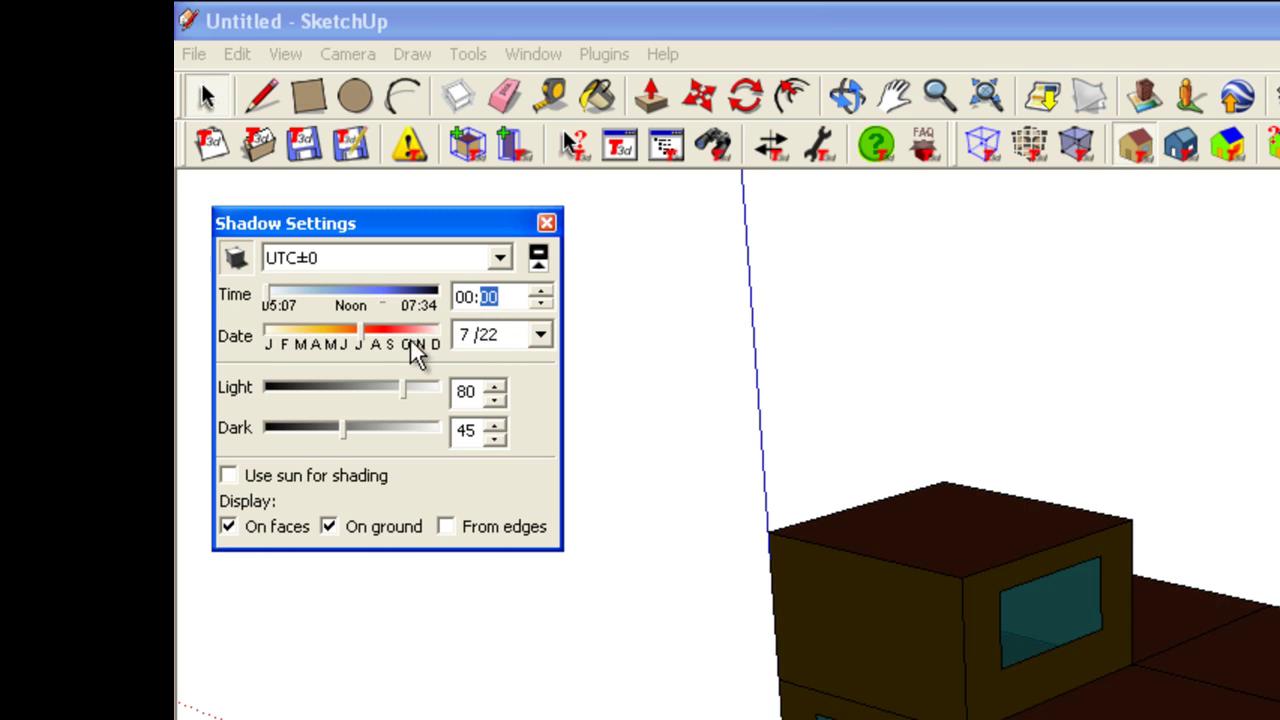
Disable face shading, use the sun for shading, lower the light level, and show Rendering Settings
{"action": "left_click", "coordinate": [260, 530]}
{"action": "left_click", "coordinate": [236, 480]}
{"action": "left_click_drag", "start_coordinate": [404, 388], "coordinate": [351, 379]}
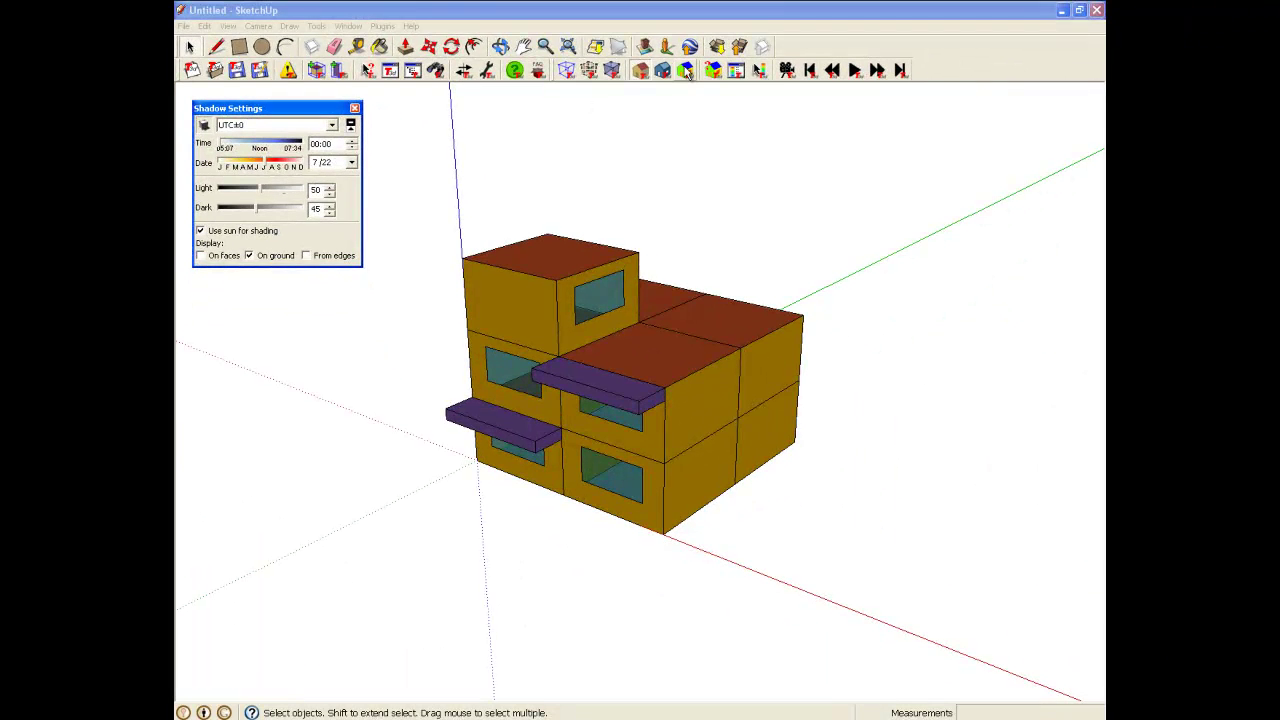
{"action": "left_click", "coordinate": [713, 68]}
{"action": "mouse_move", "coordinate": [553, 120]}
{"action": "left_mouse_down"}
{"action": "mouse_move", "coordinate": [490, 164]}
{"action": "mouse_move", "coordinate": [462, 113]}
{"action": "left_mouse_up"}
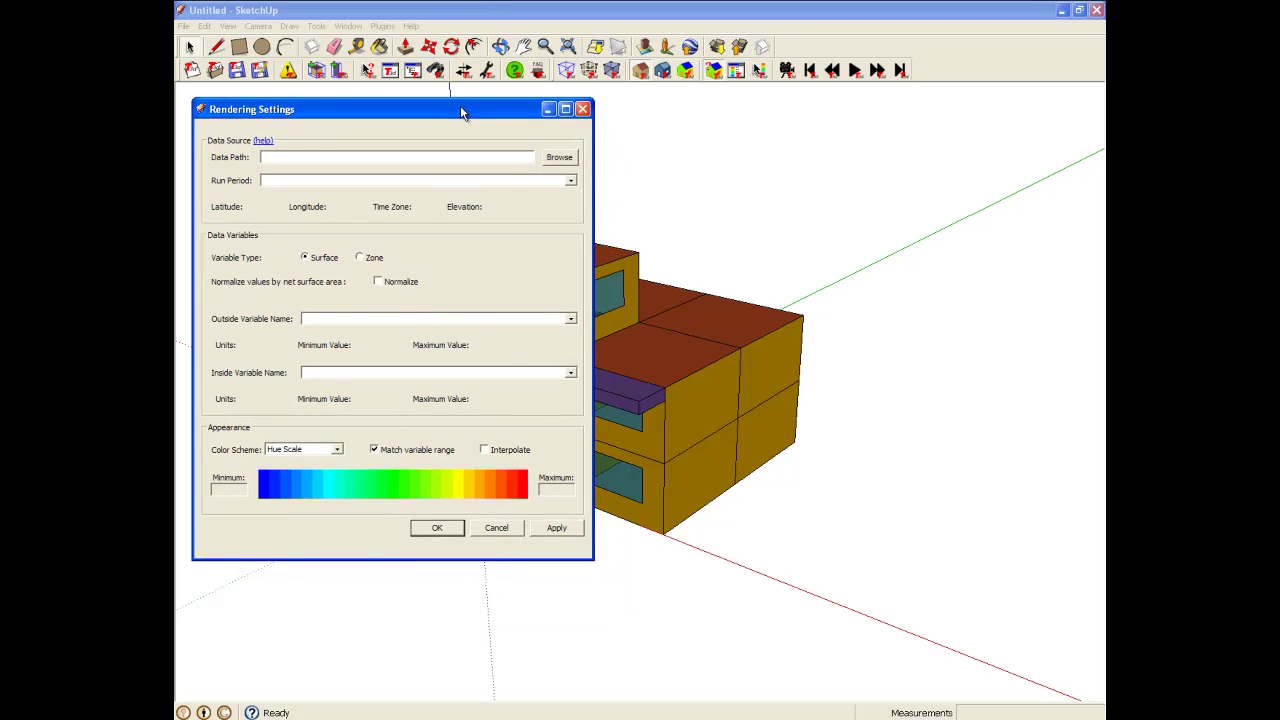
Load modelo3D_imported.eso as zone-type results and display the 1.16–47.16 temperature legend
{"action": "left_click", "coordinate": [559, 160]}
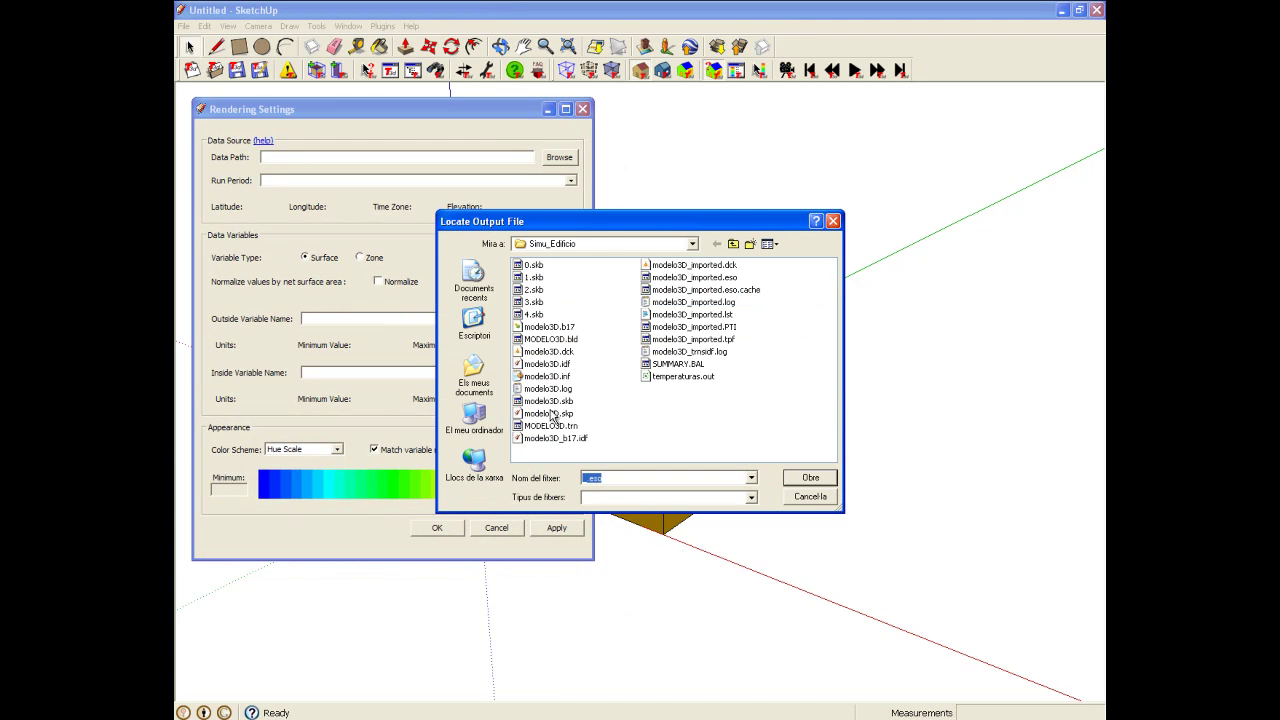
{"action": "double_click", "coordinate": [711, 278]}
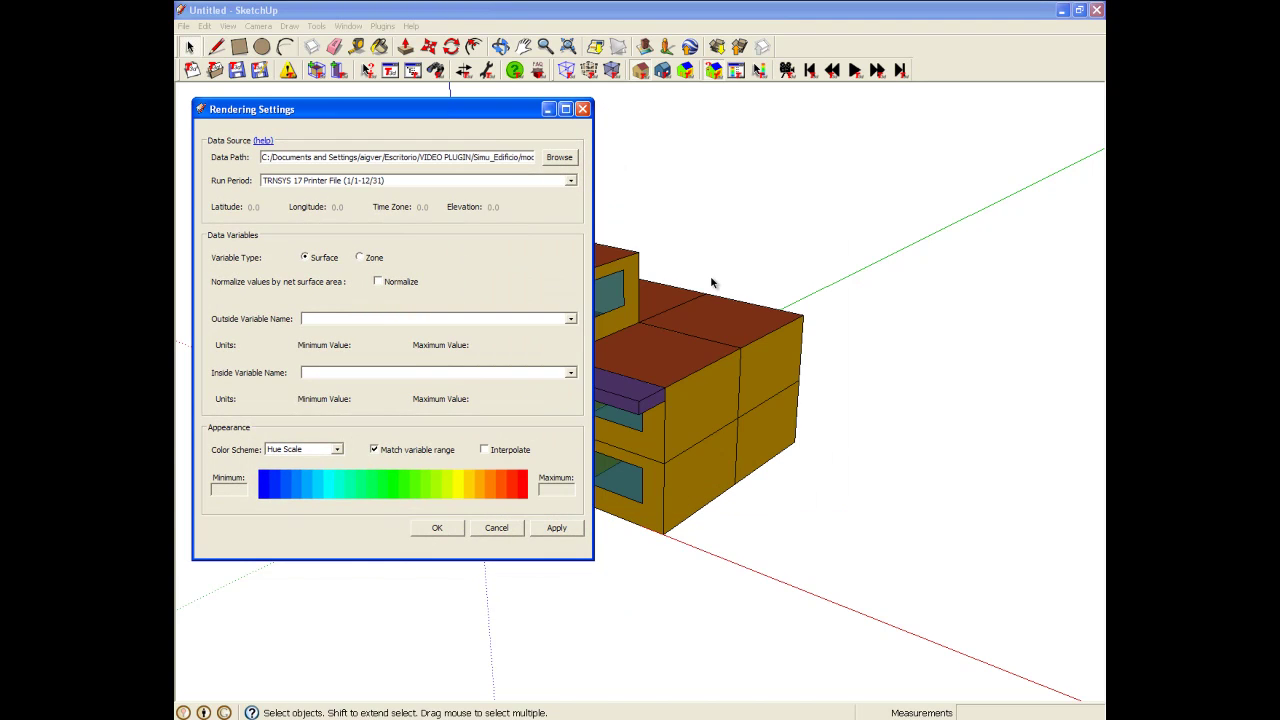
{"action": "left_click", "coordinate": [375, 261]}
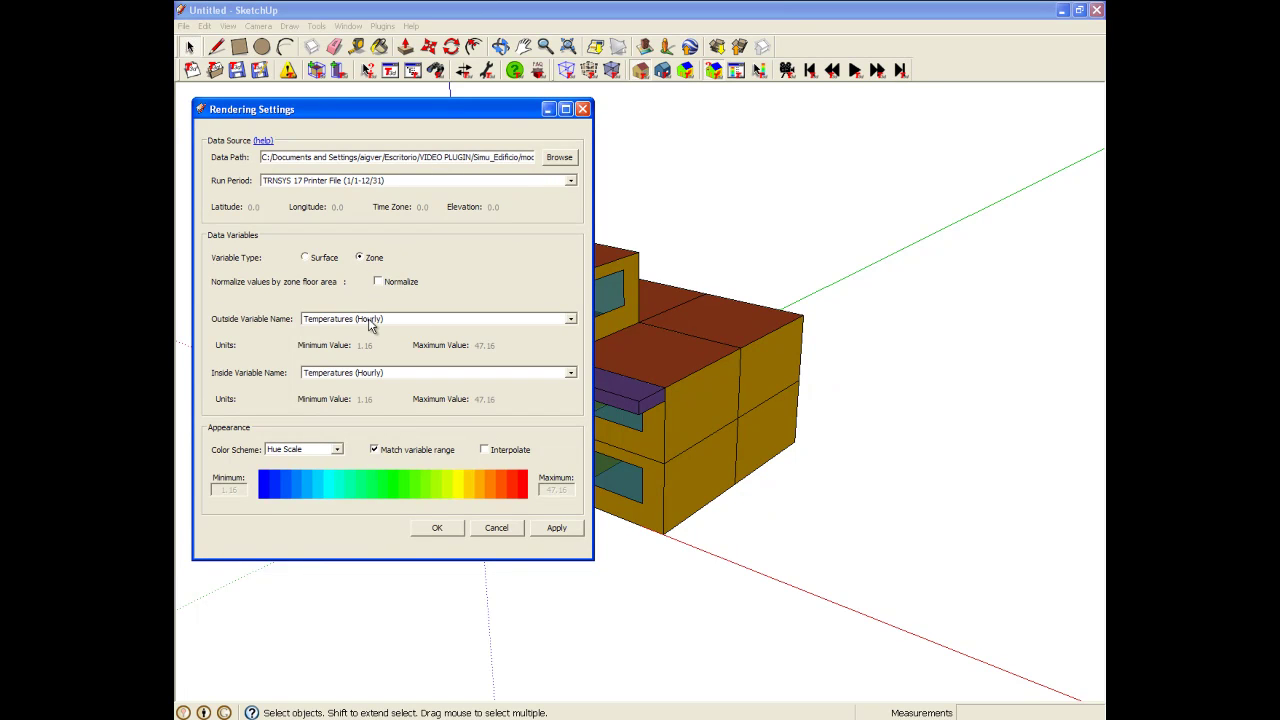
{"action": "left_click", "coordinate": [440, 528]}
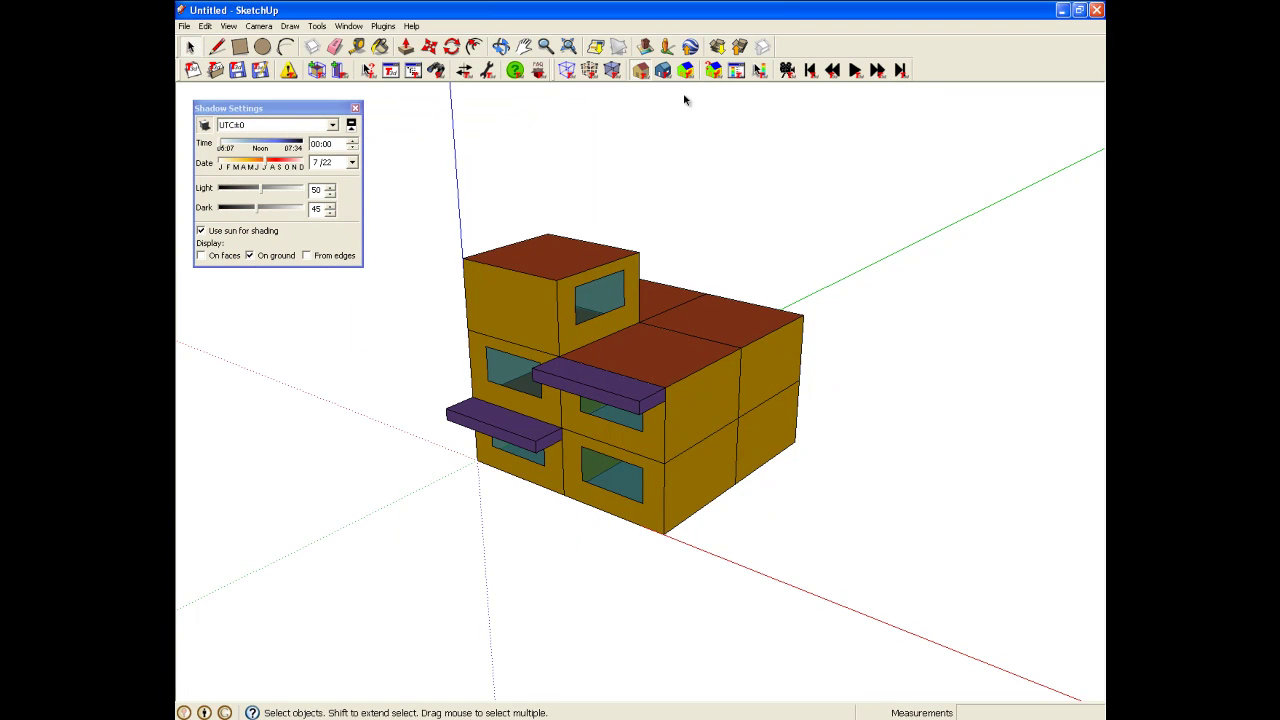
{"action": "left_click", "coordinate": [759, 70]}
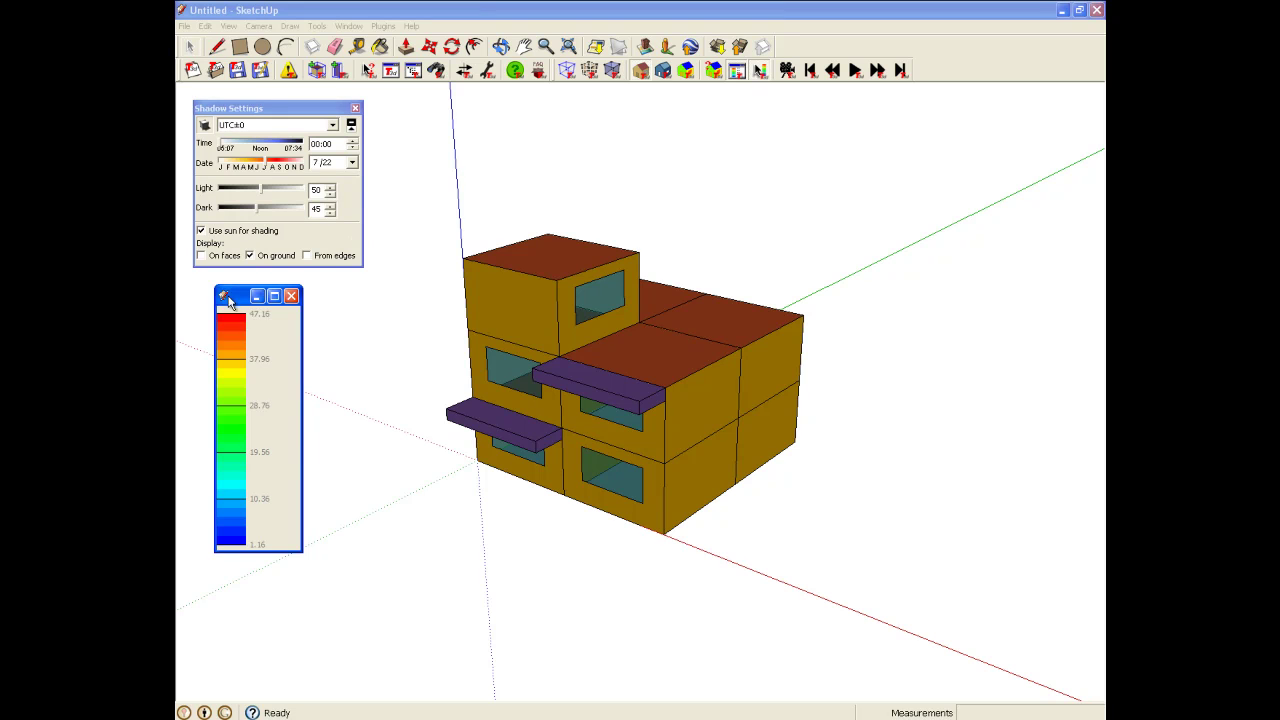
Set the animation start marker to 21 July
{"action": "left_click_drag", "start_coordinate": [228, 300], "coordinate": [206, 288]}
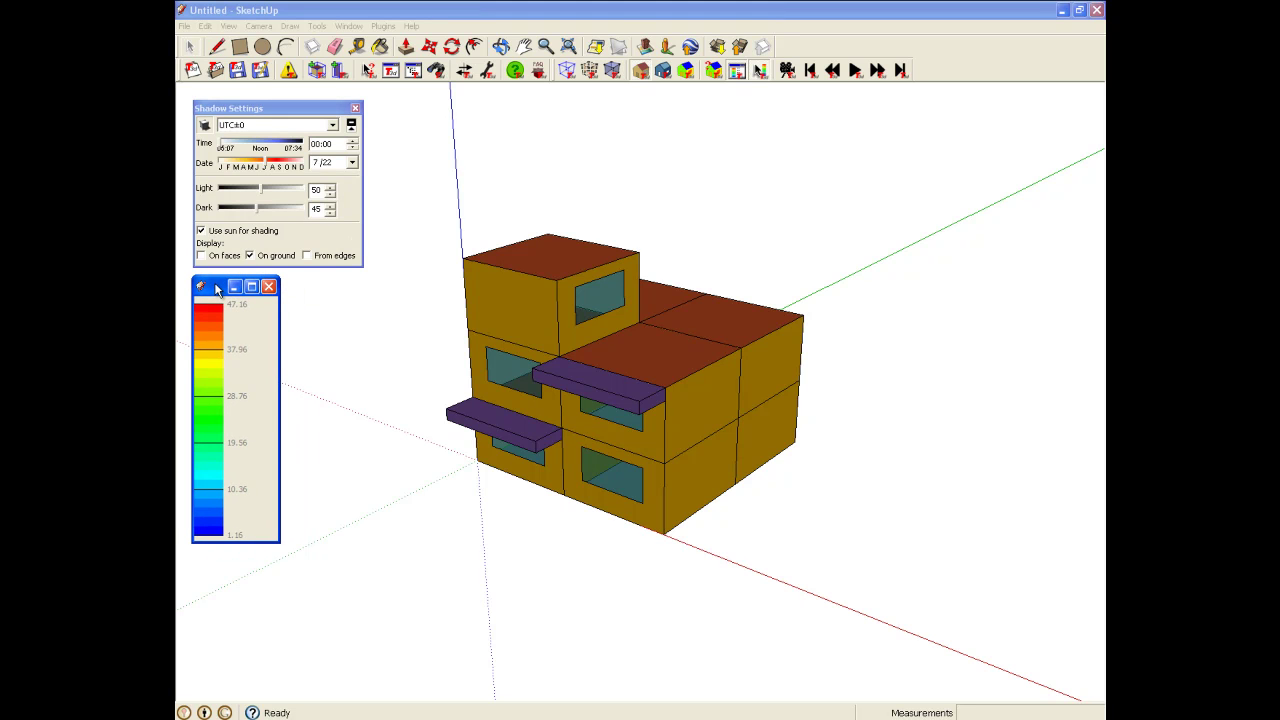
{"action": "left_click", "coordinate": [787, 70]}
{"action": "left_click_drag", "start_coordinate": [380, 286], "coordinate": [377, 115]}
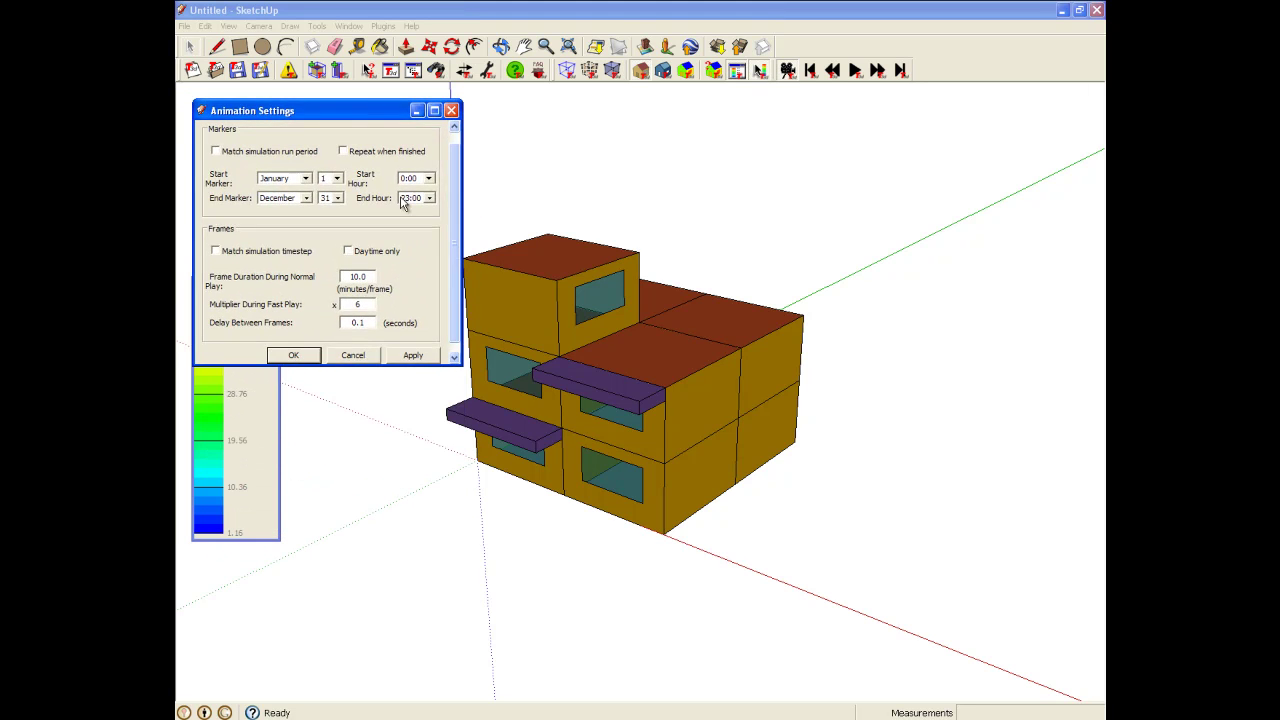
{"action": "left_click_drag", "start_coordinate": [462, 363], "coordinate": [500, 430]}
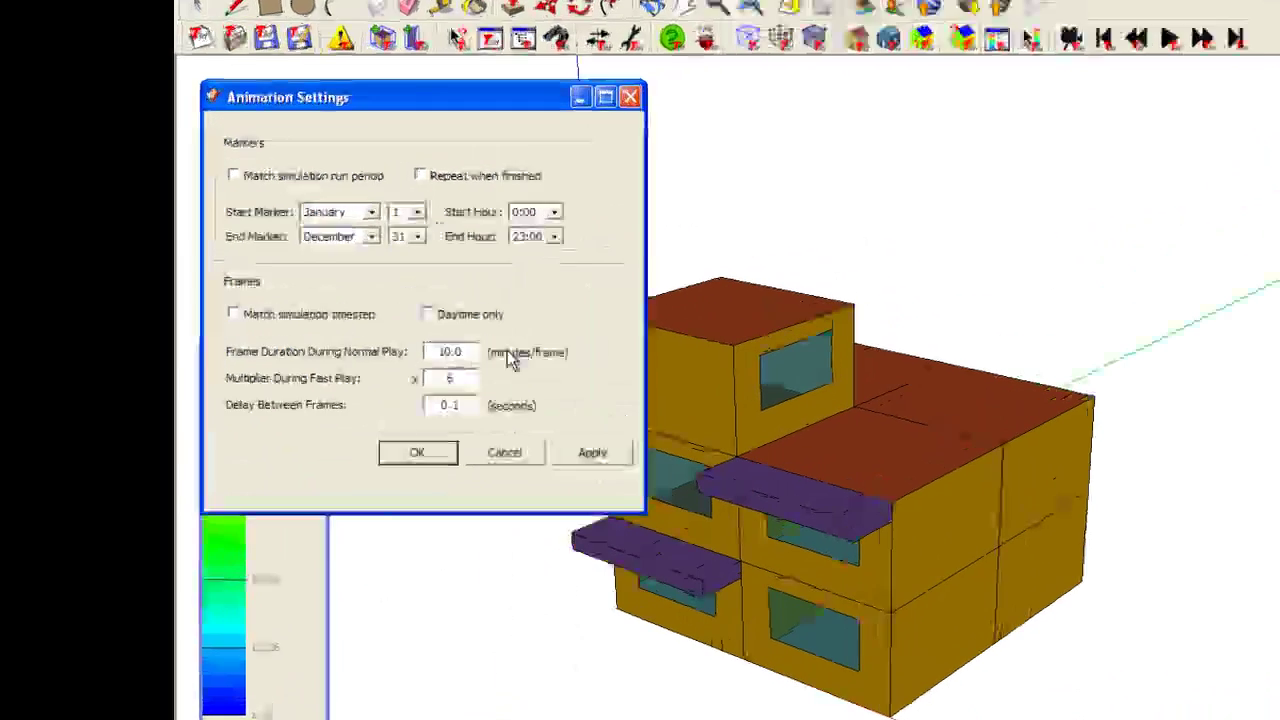
{"action": "left_click", "coordinate": [449, 251]}
{"action": "left_click", "coordinate": [408, 380]}
{"action": "left_click", "coordinate": [492, 249]}
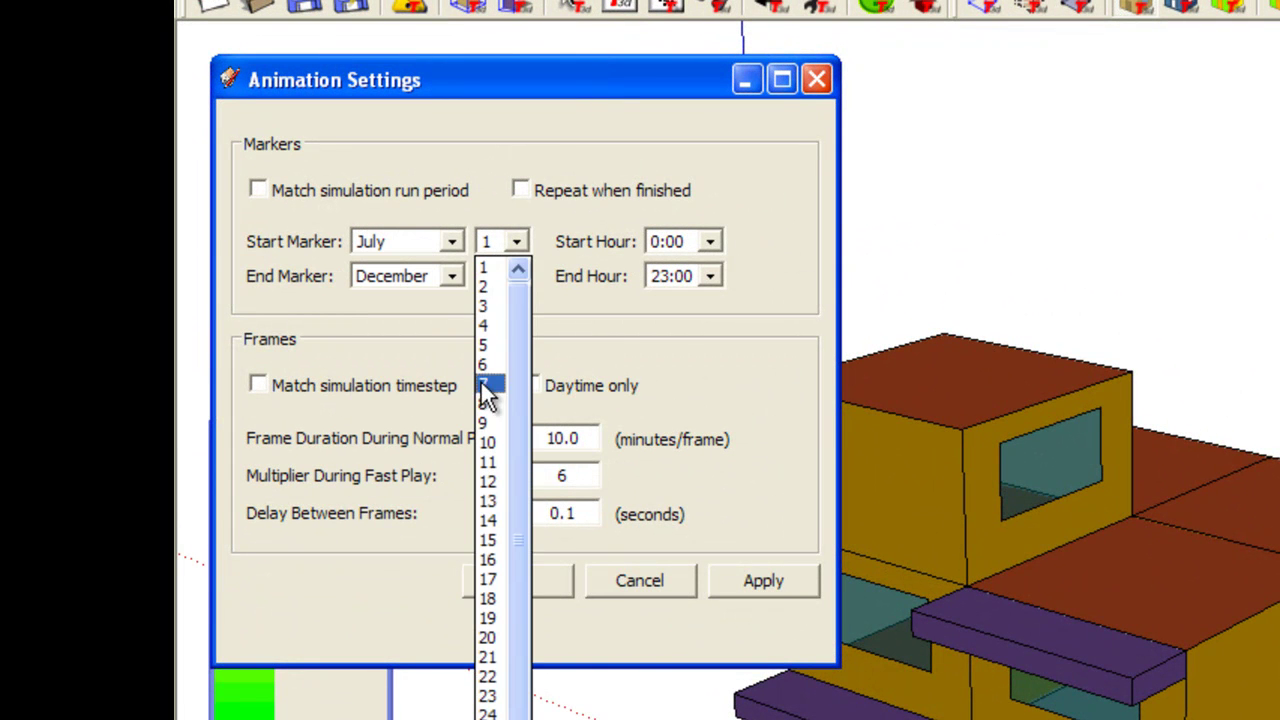
{"action": "left_click", "coordinate": [487, 656]}
Set the end marker to 21 July, 60-minute frames, and repeat when finished
{"action": "left_click", "coordinate": [420, 277]}
{"action": "left_click", "coordinate": [405, 399]}
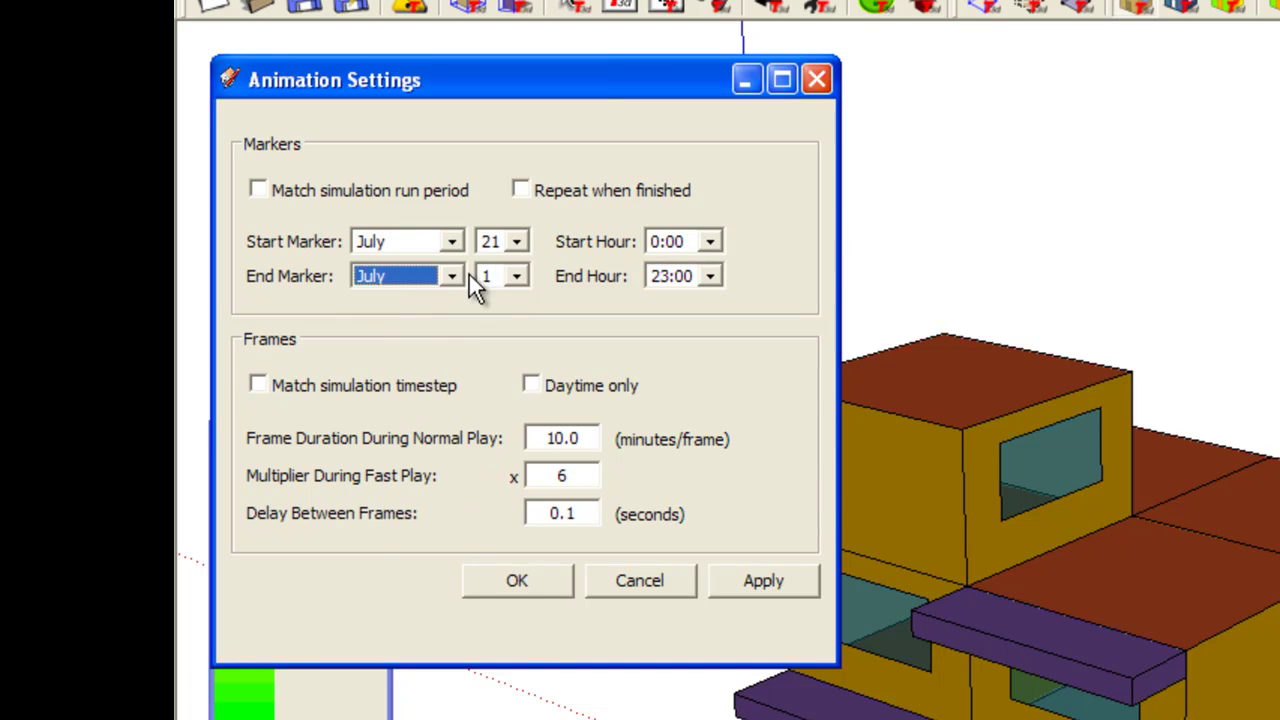
{"action": "left_click", "coordinate": [492, 276]}
{"action": "left_click", "coordinate": [490, 690]}
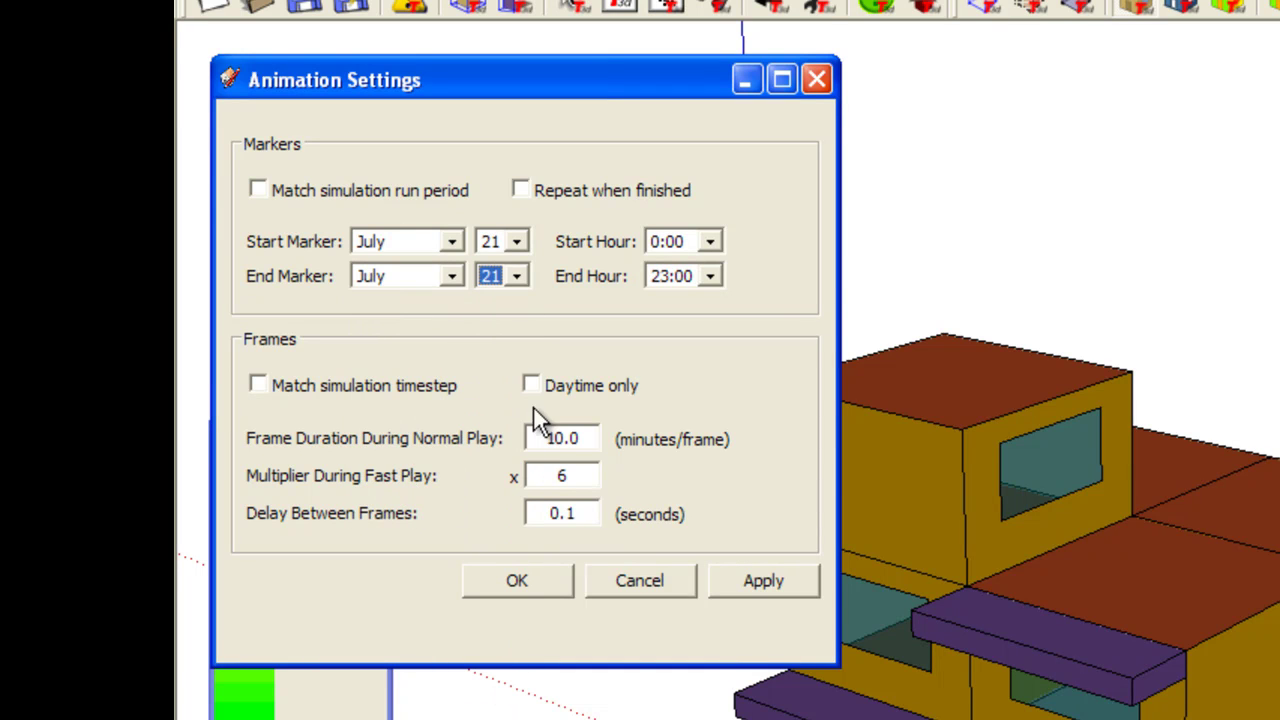
{"action": "mouse_move", "coordinate": [532, 438]}
{"action": "left_mouse_down"}
{"action": "mouse_move", "coordinate": [557, 442]}
{"action": "mouse_move", "coordinate": [586, 480]}
{"action": "left_mouse_up"}
{"action": "type", "text": "6"}
{"action": "left_click", "coordinate": [527, 188]}
{"action": "left_click", "coordinate": [532, 578]}
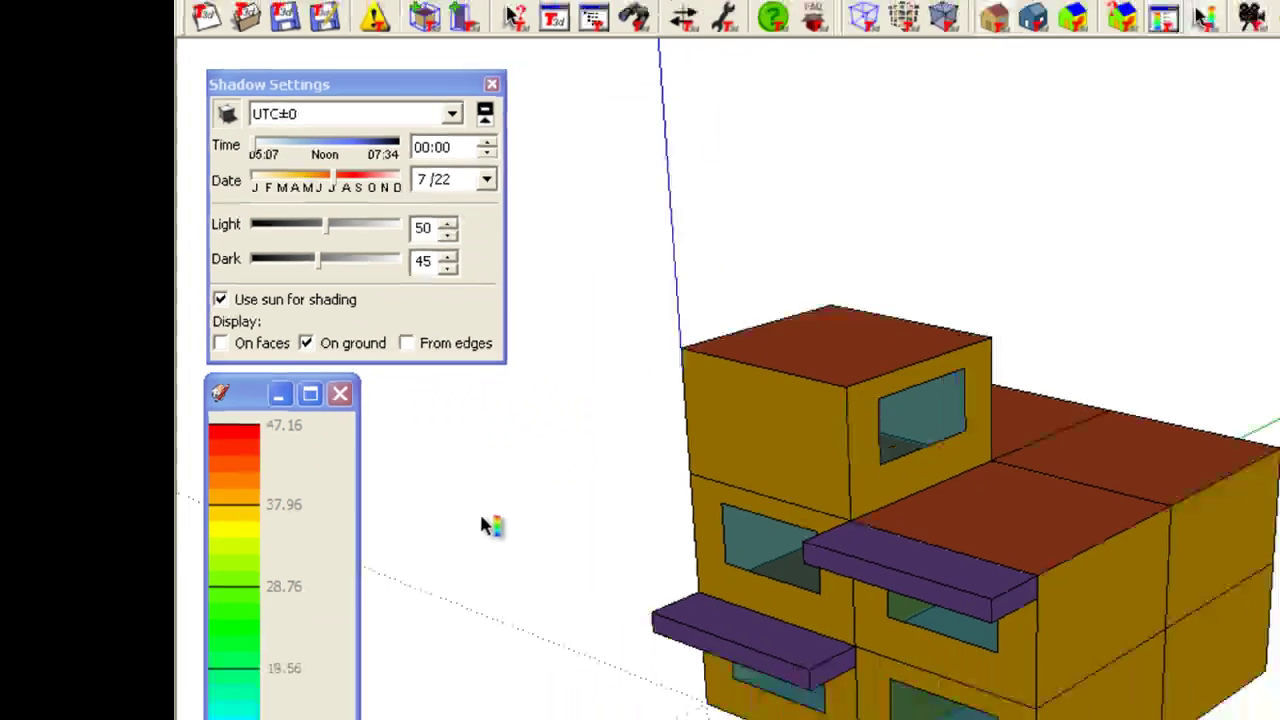
Play the temperature animation, resuming it until it reaches 7:00 PM on 24 July
{"action": "left_click", "coordinate": [855, 70]}
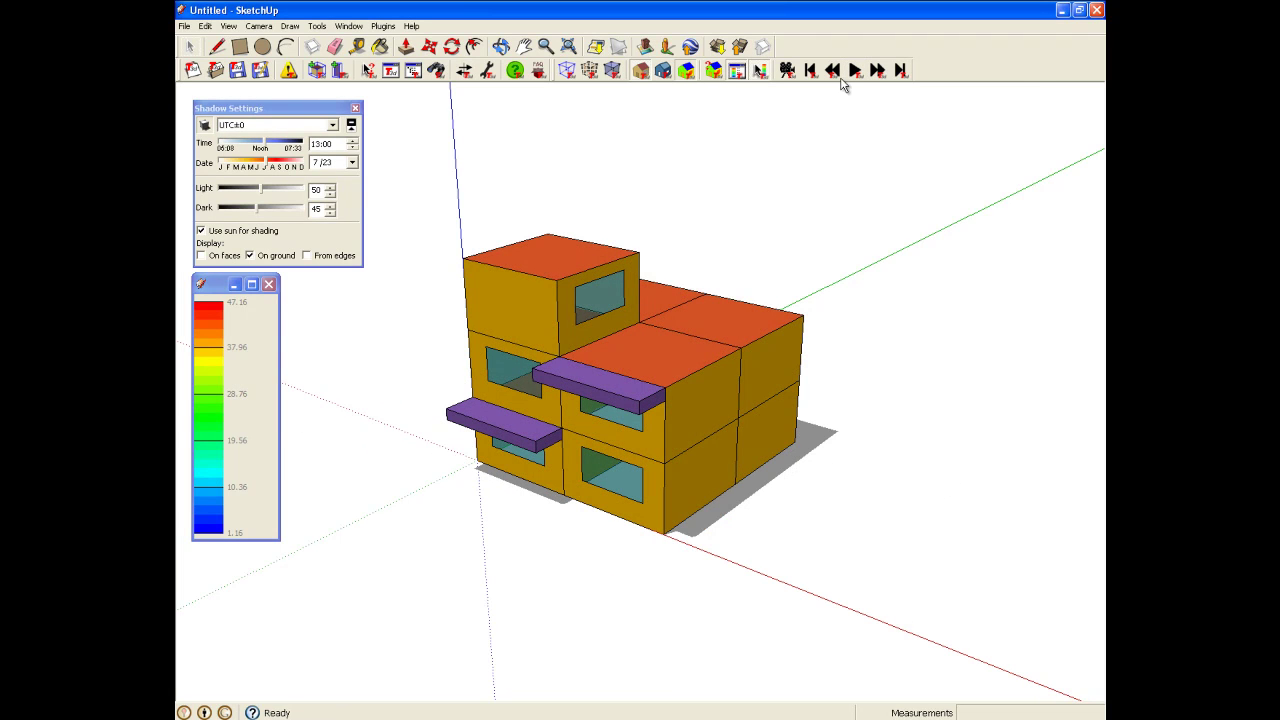
{"action": "left_click", "coordinate": [855, 70]}
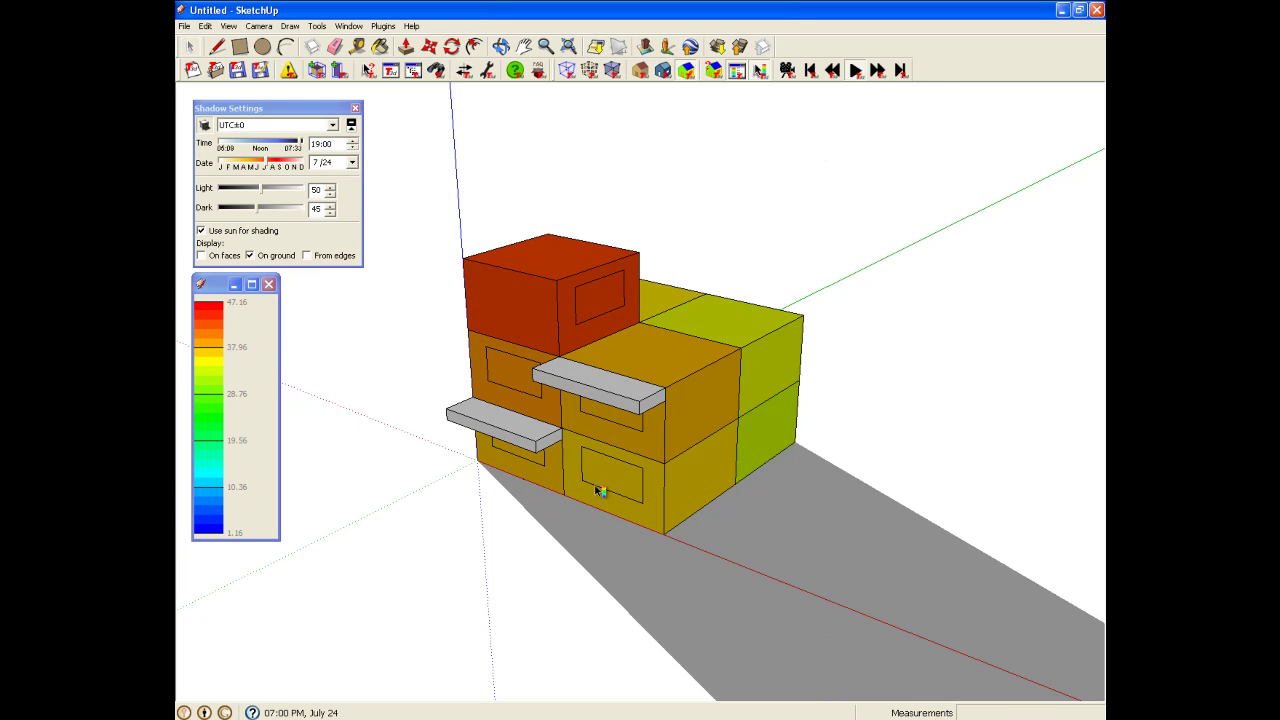
Orbit the model to face its front while the animation reaches 11:00 PM
{"action": "key", "text": "o"}
{"action": "mouse_move", "coordinate": [533, 570]}
{"action": "left_mouse_down"}
{"action": "mouse_move", "coordinate": [650, 600]}
{"action": "mouse_move", "coordinate": [700, 594]}
{"action": "left_mouse_up"}
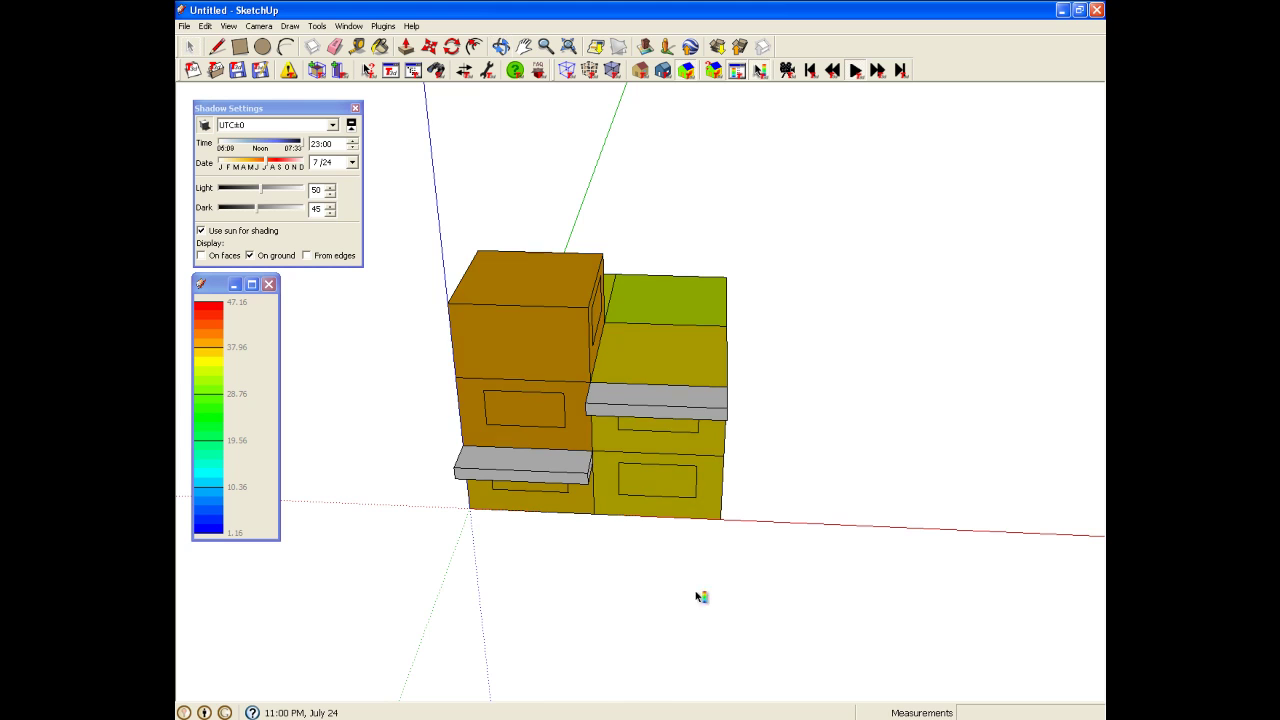